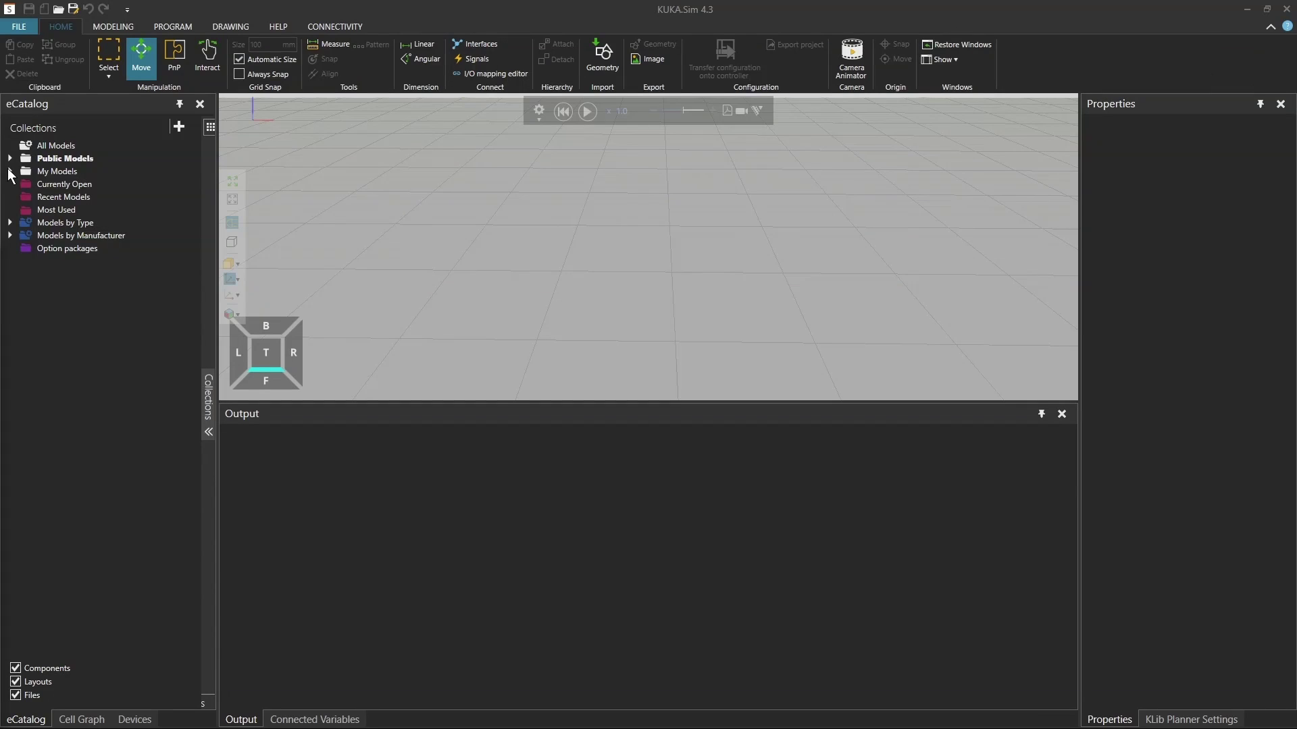
Browse the public KUKA.Sim Library 4.3 tutorials to the Section_40_Layout folder and widen the catalog to show its layouts
click(10, 171)
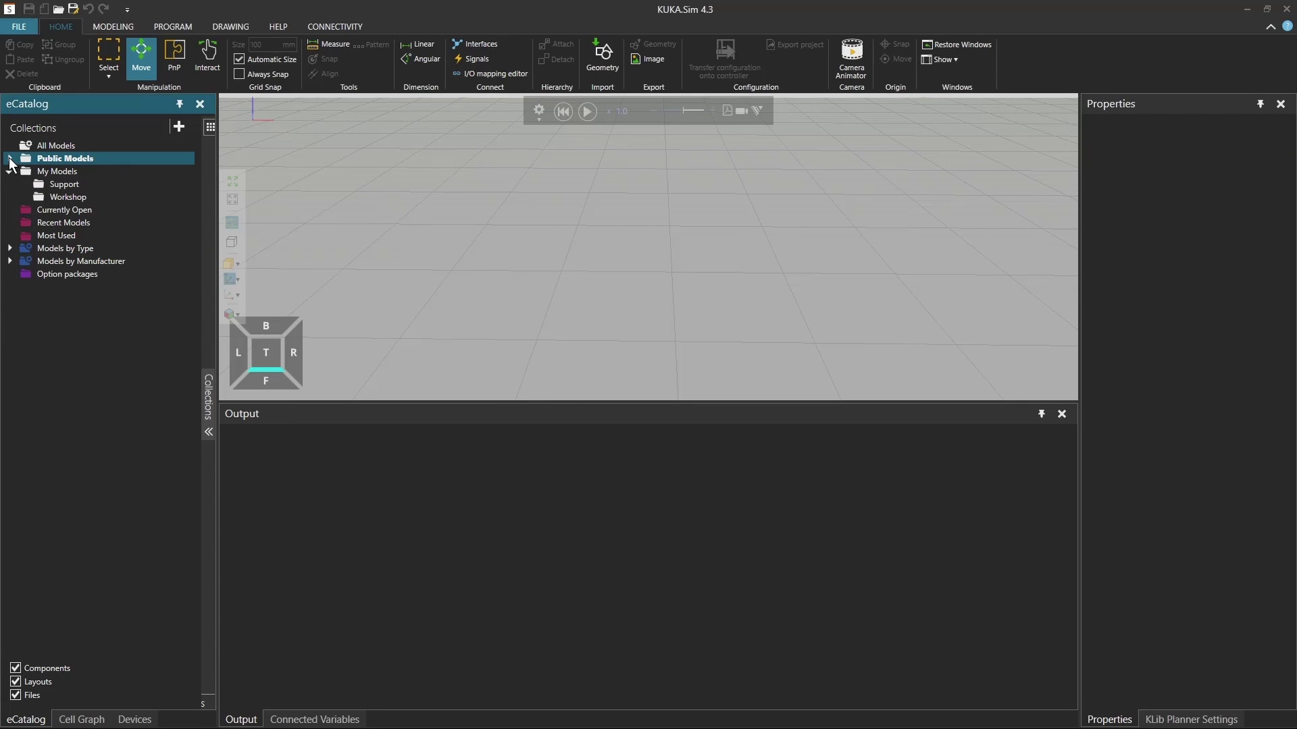
click(9, 159)
click(21, 173)
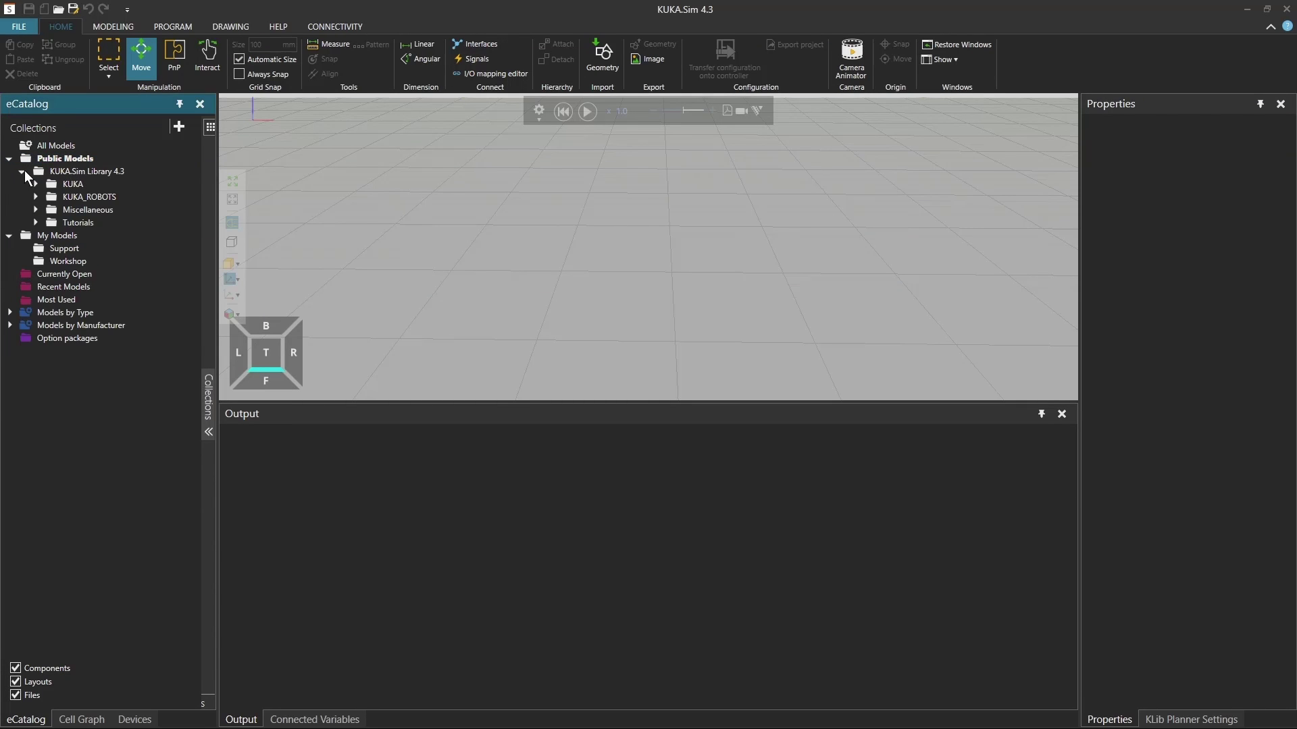
click(35, 222)
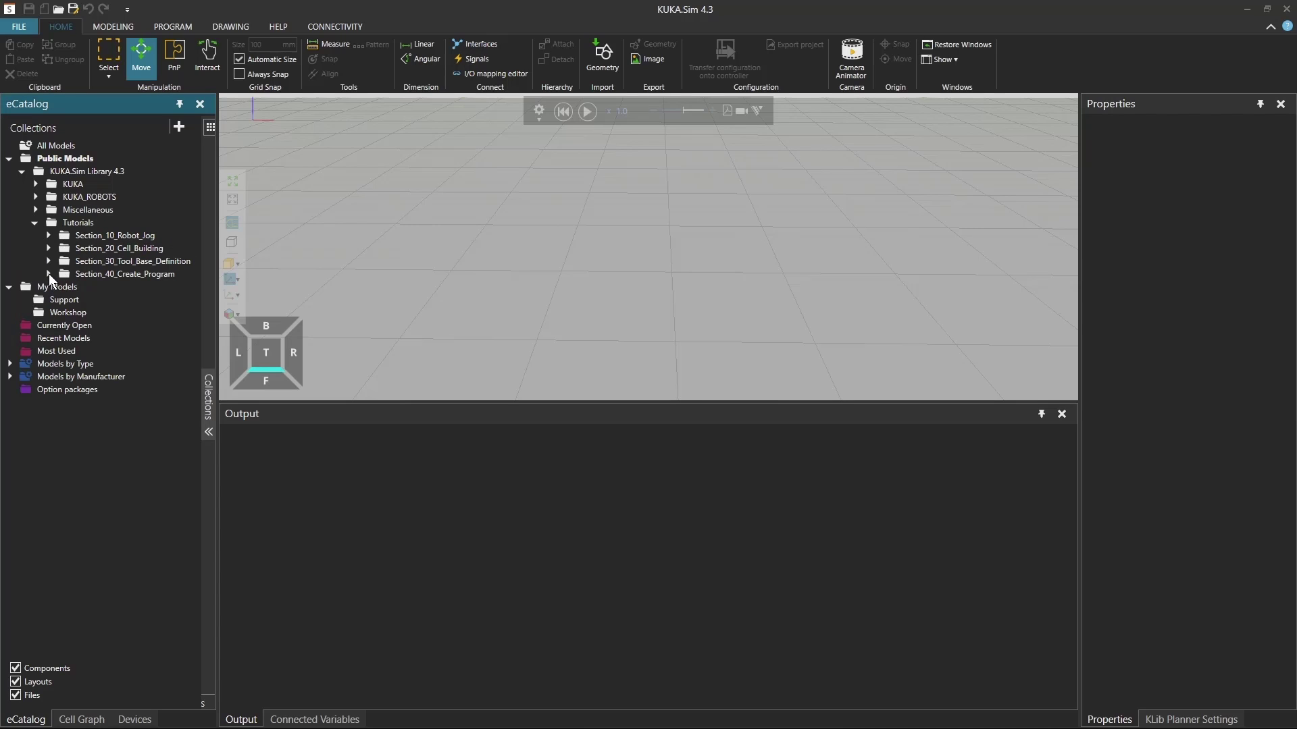
click(49, 273)
click(98, 287)
drag(343, 293, 393, 290)
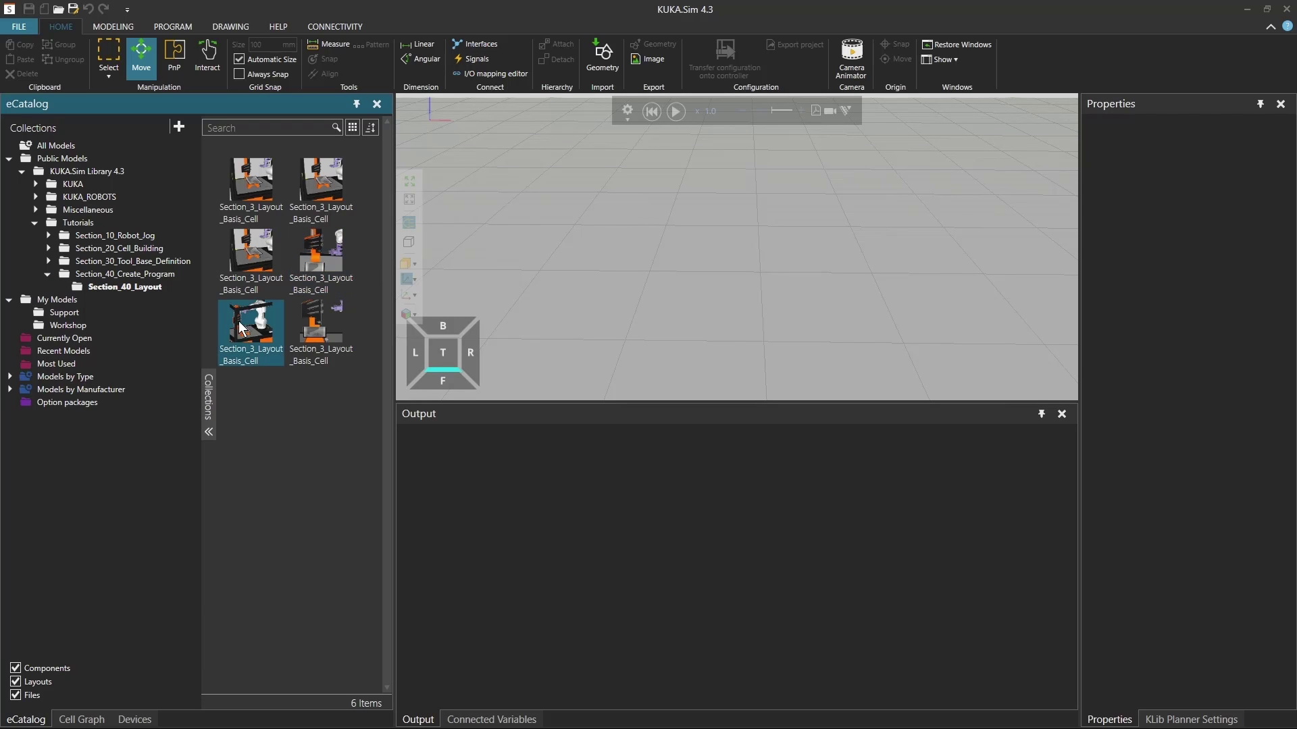
Preview the layouts in the Section_40_Layout folder and load Section_40_Create_Program.vcmx
mouse_move(249, 323)
mouse_move(259, 262)
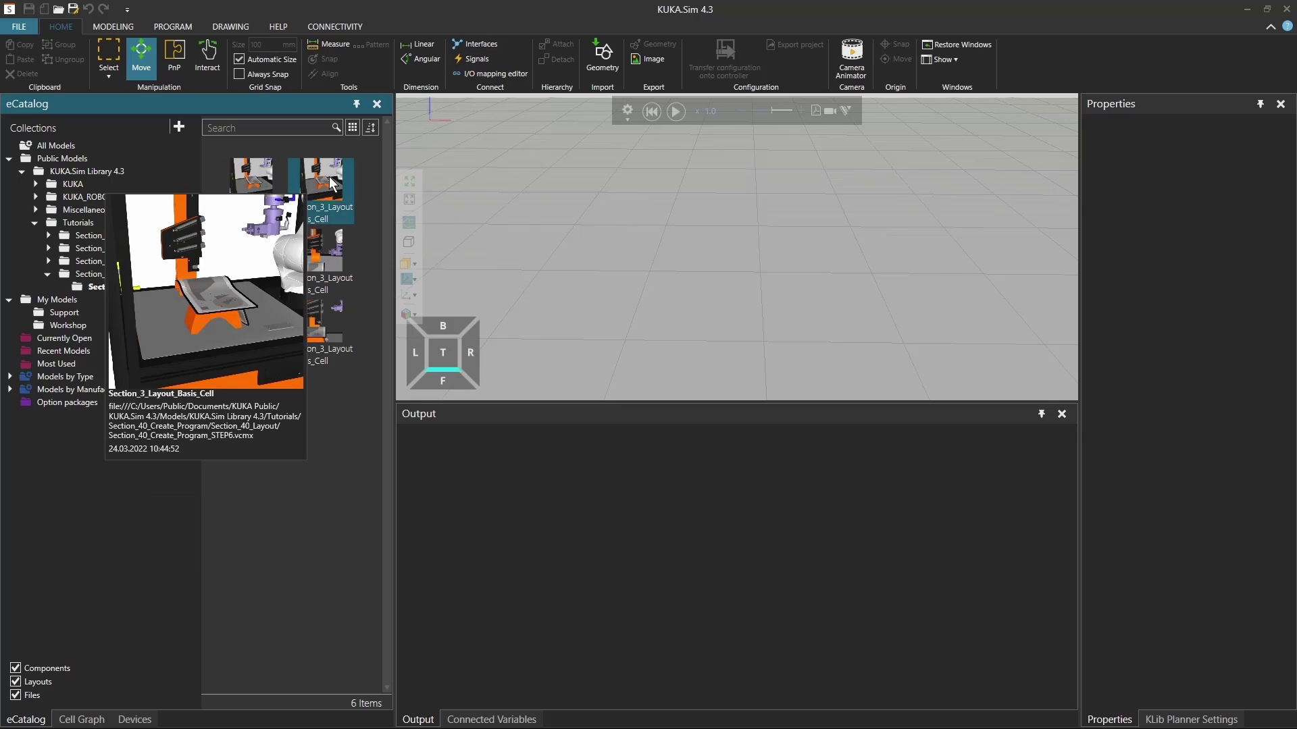
mouse_move(334, 343)
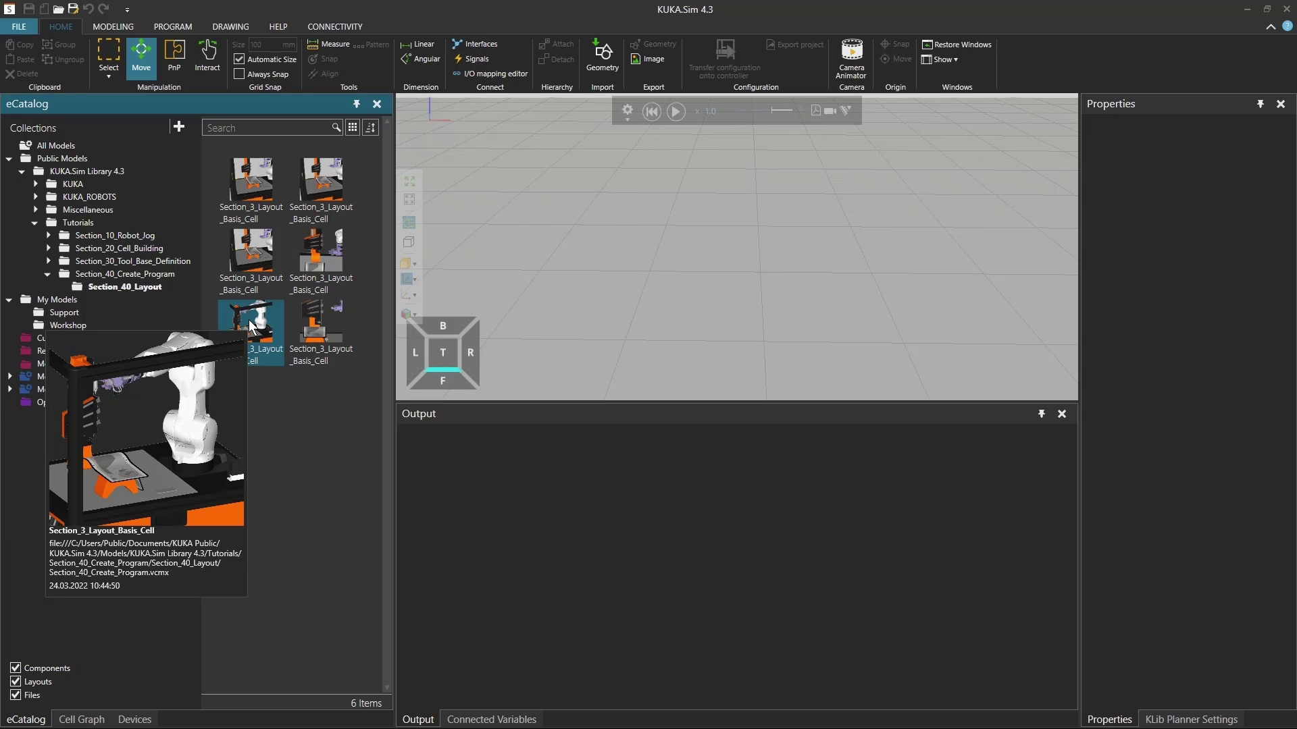
mouse_move(323, 319)
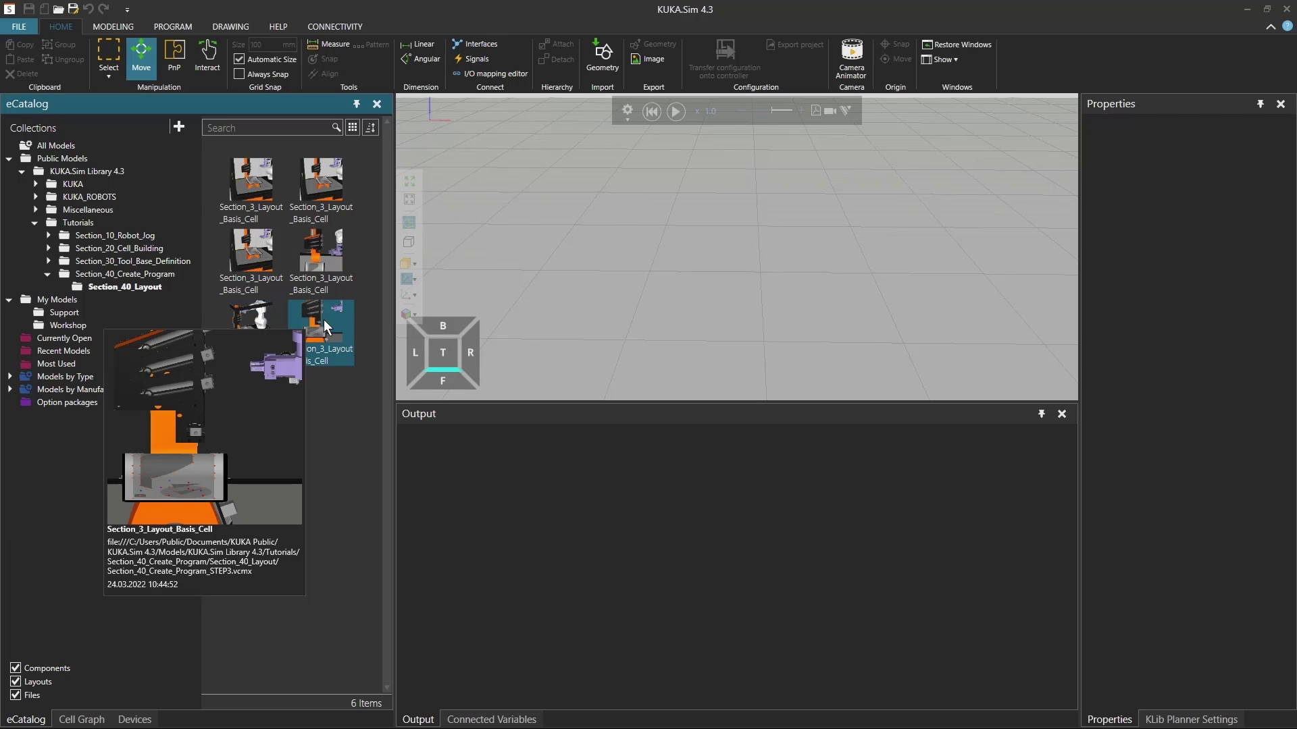
double_click(251, 321)
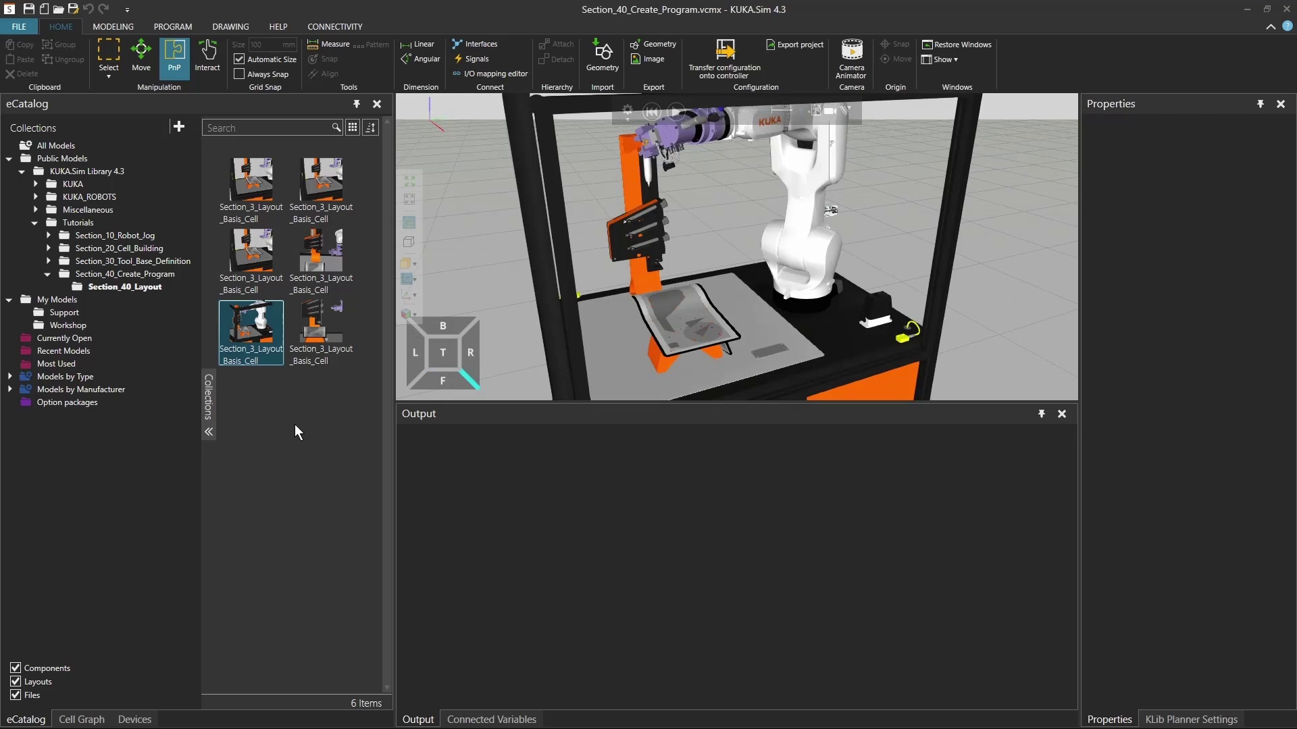
Open the program of the KR 10 R900-2 robot and select the first SPTP HOME statement in its Main routine
right_drag(834, 252, 809, 312)
right_drag(691, 195, 674, 172)
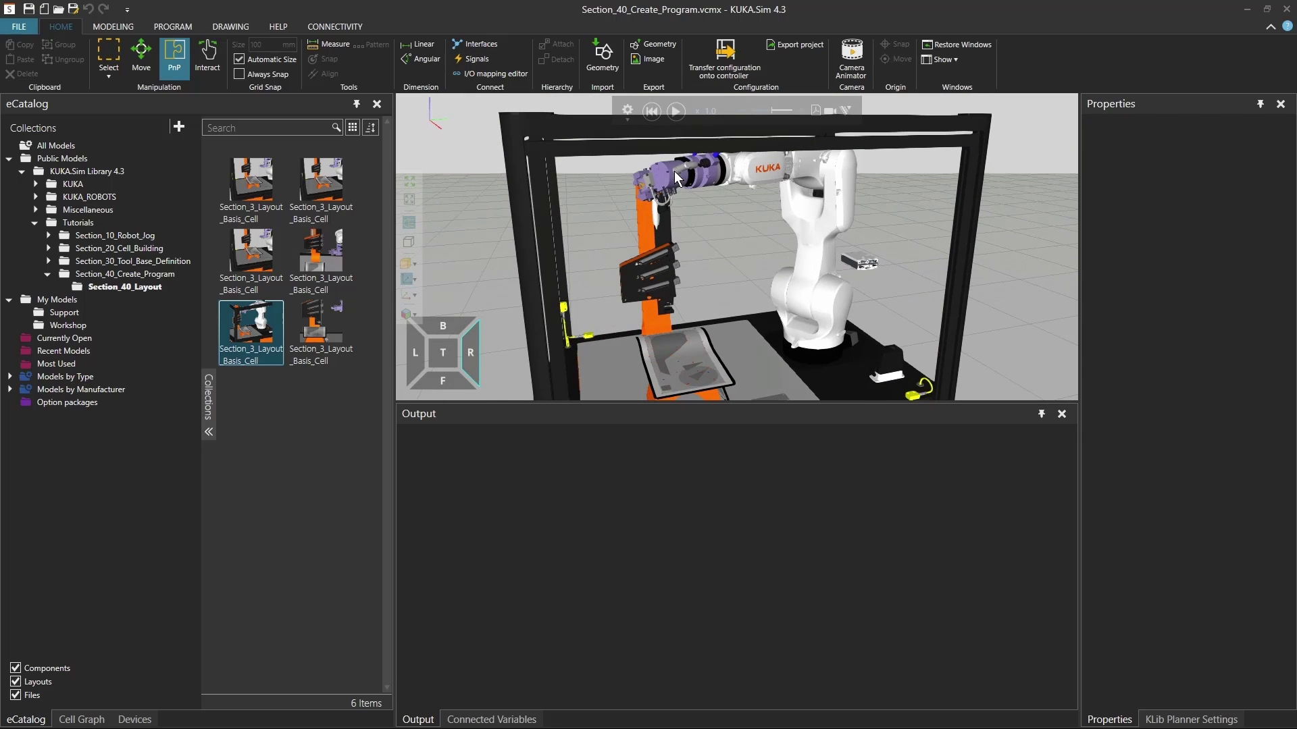
click(765, 173)
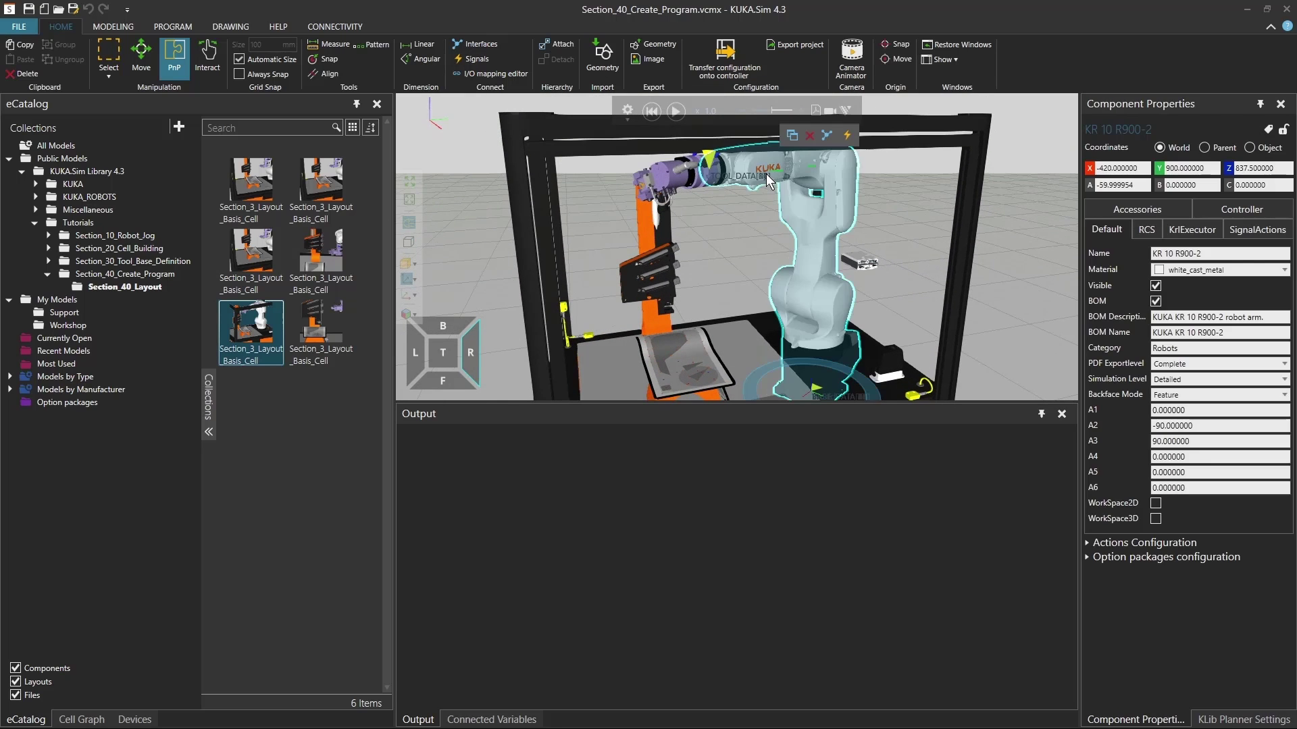
click(169, 25)
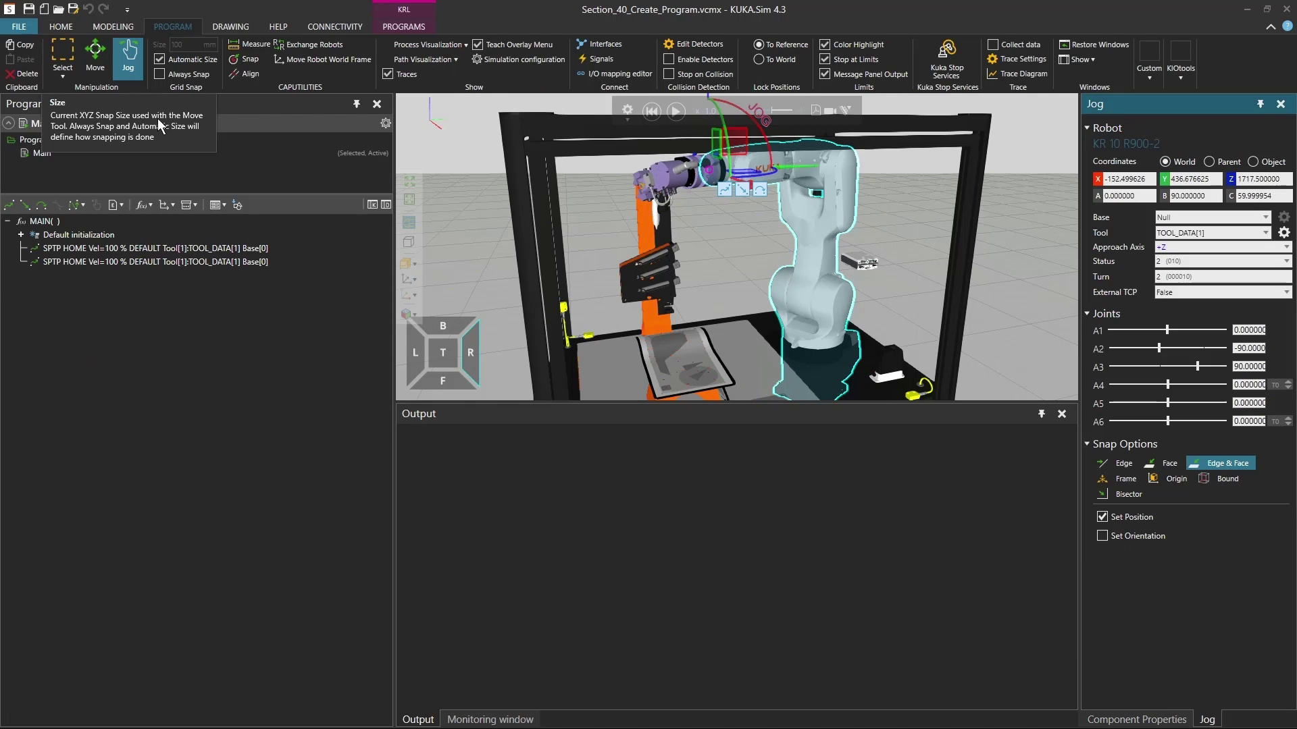
click(191, 248)
click(191, 250)
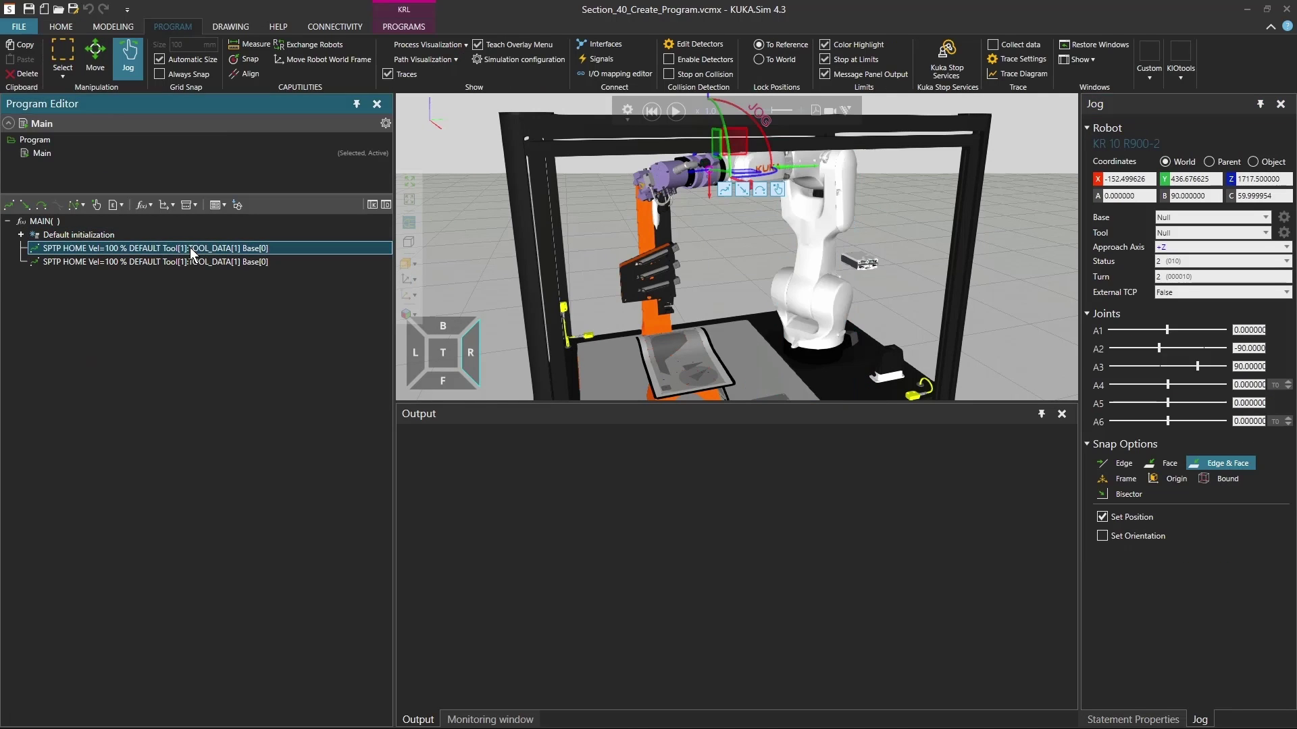
Set the robot's jog tool to TOOL_DATA[1] and open that tool's properties
right_drag(809, 229, 800, 224)
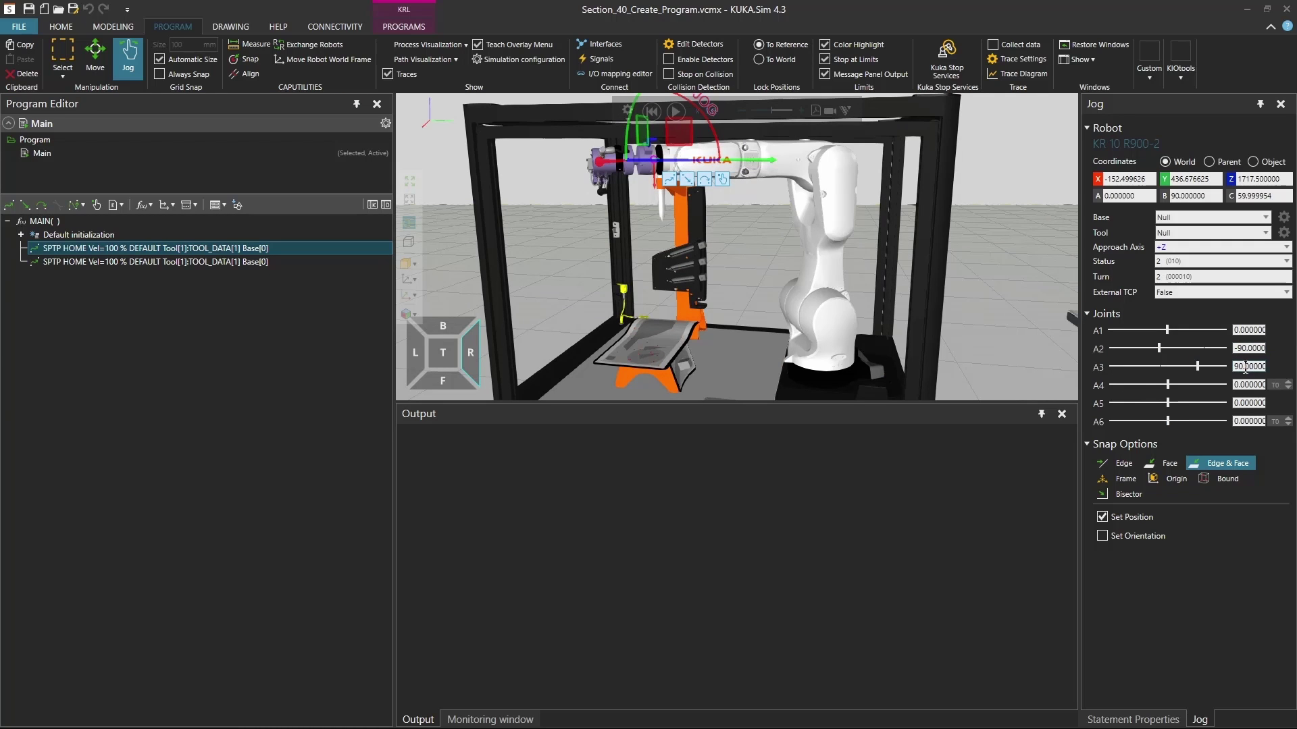
right_drag(686, 269, 708, 267)
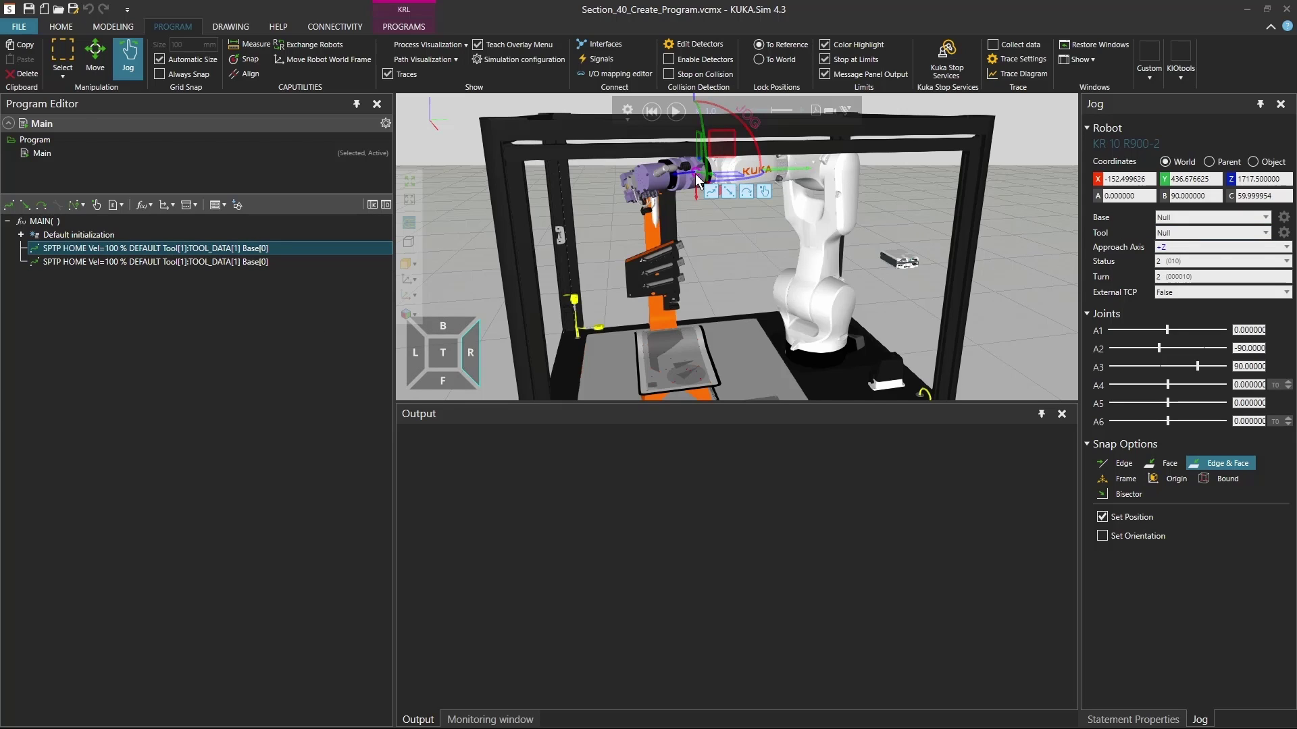
click(1175, 233)
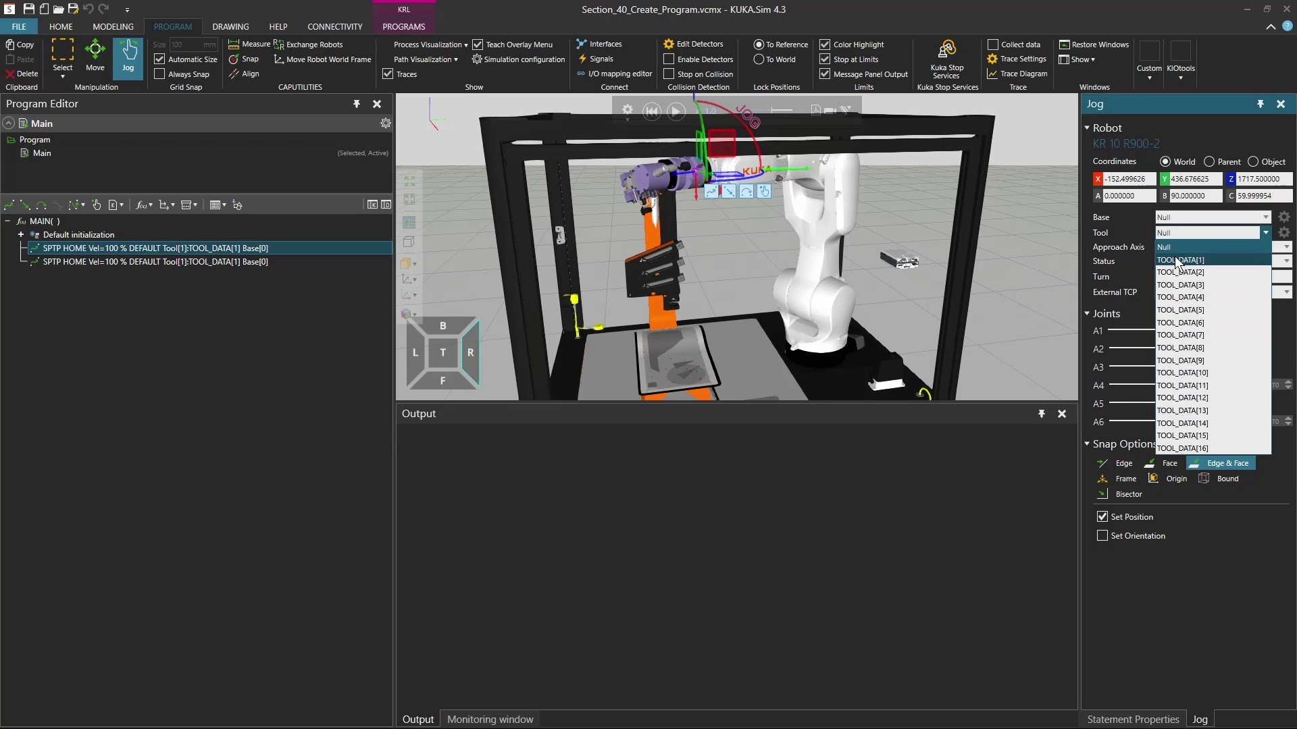
click(1176, 262)
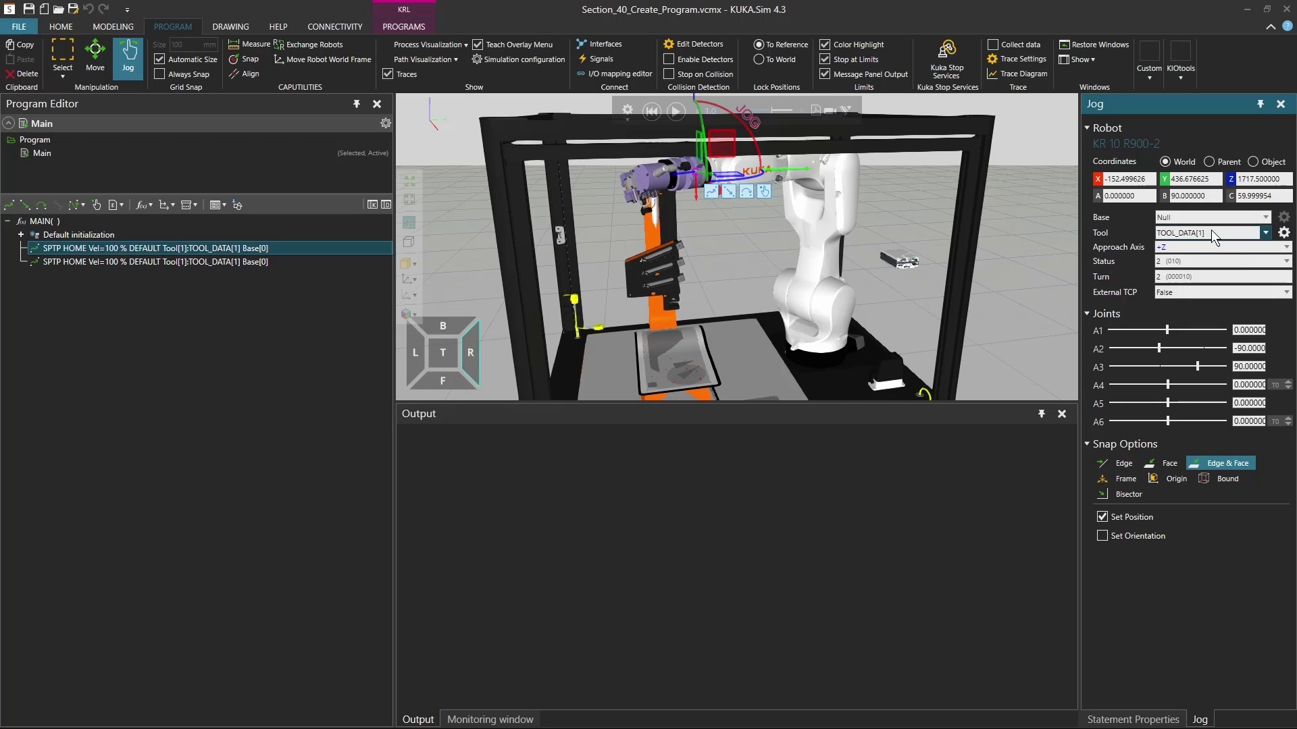
click(1284, 232)
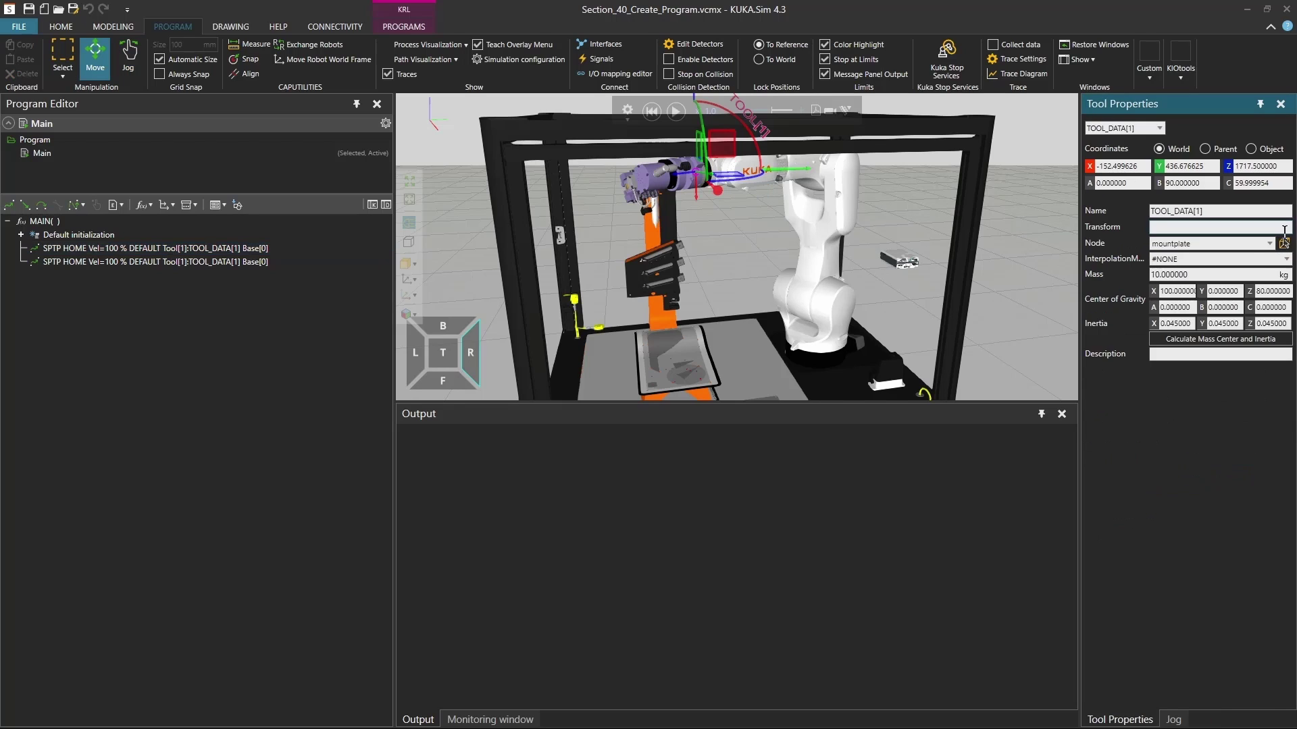
Configure a Tool Snap for TOOL_DATA[1] with 2 Point - Midpoint mode, Set Orientation enabled and +X as the align axis
ctrl+right_click(627, 188)
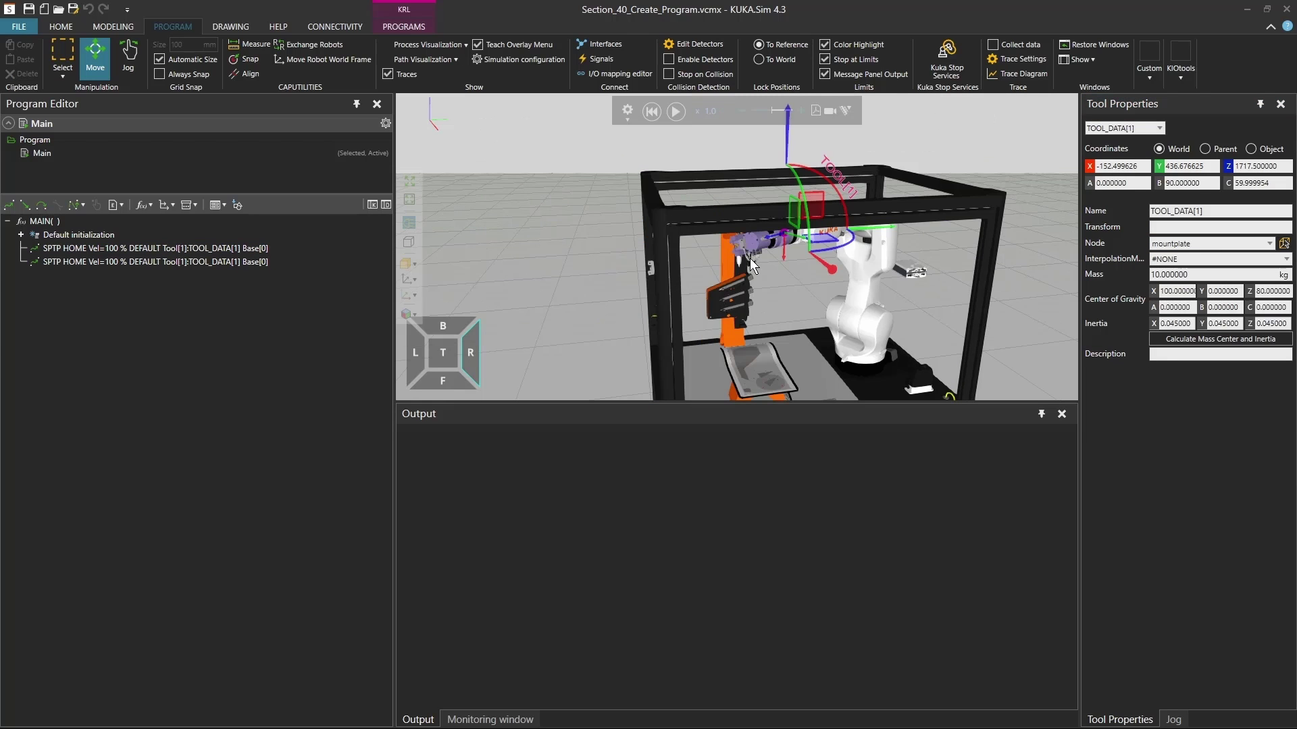
scroll(743, 256, up, 2)
scroll(742, 262, up, 6)
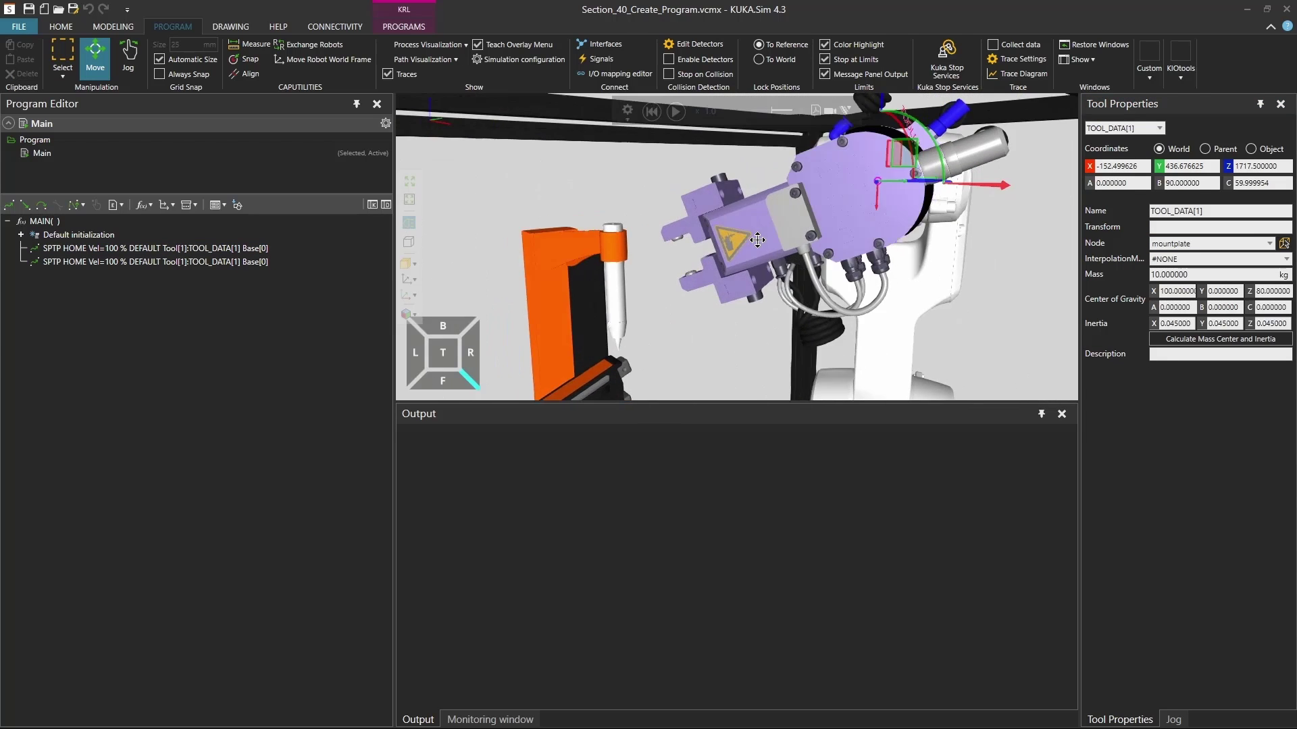
scroll(695, 253, up, 4)
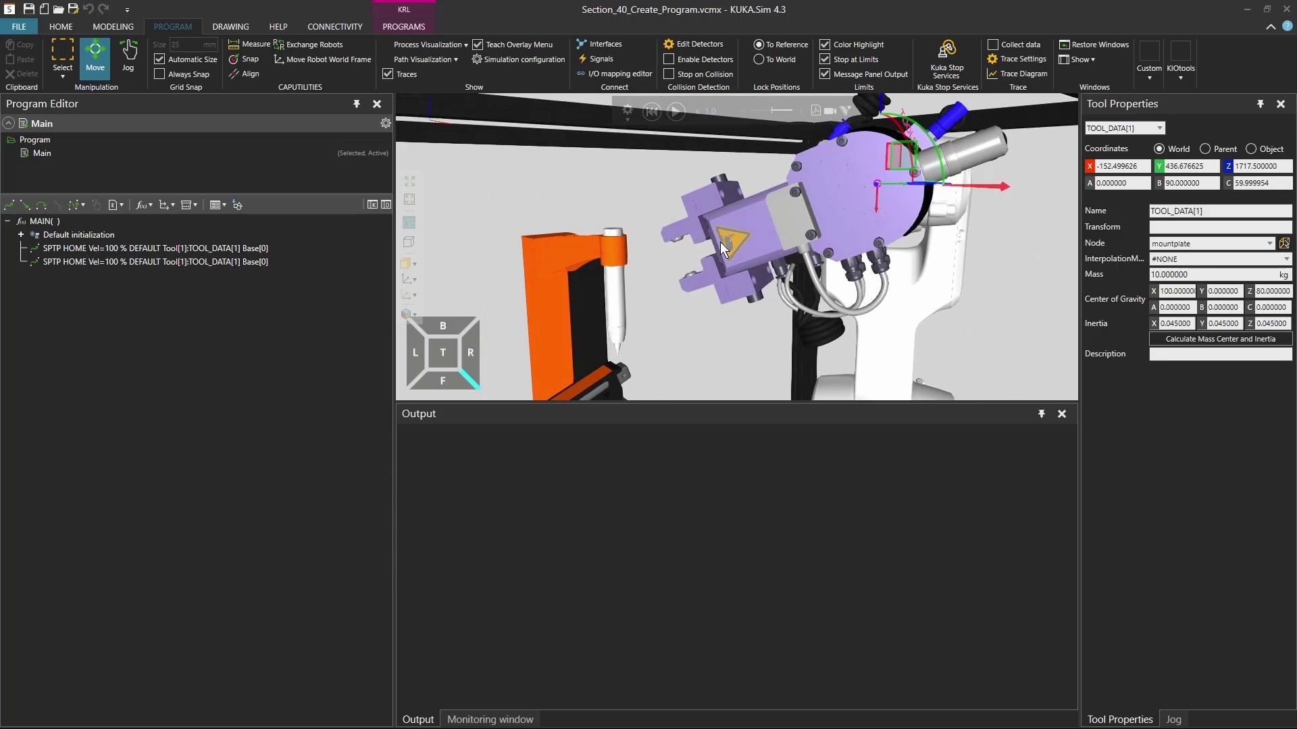
right_drag(692, 252, 716, 251)
scroll(717, 251, down, 2)
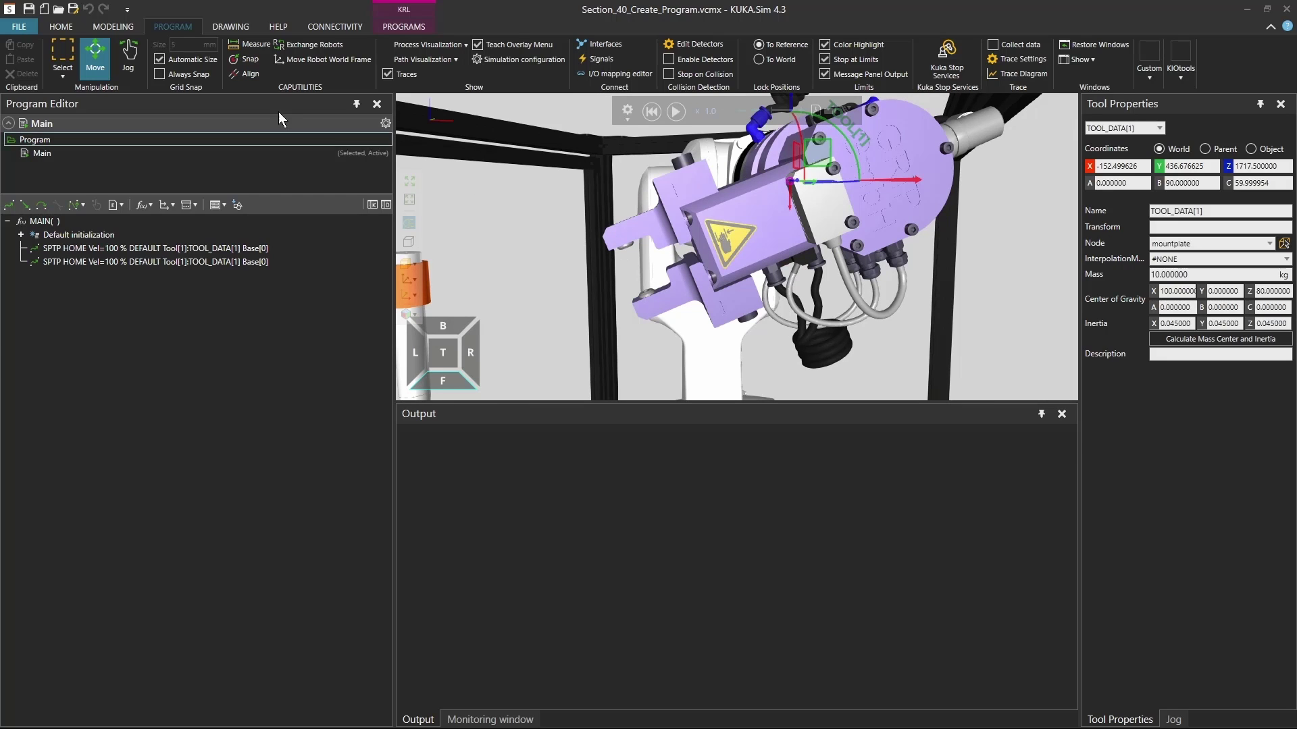
click(248, 61)
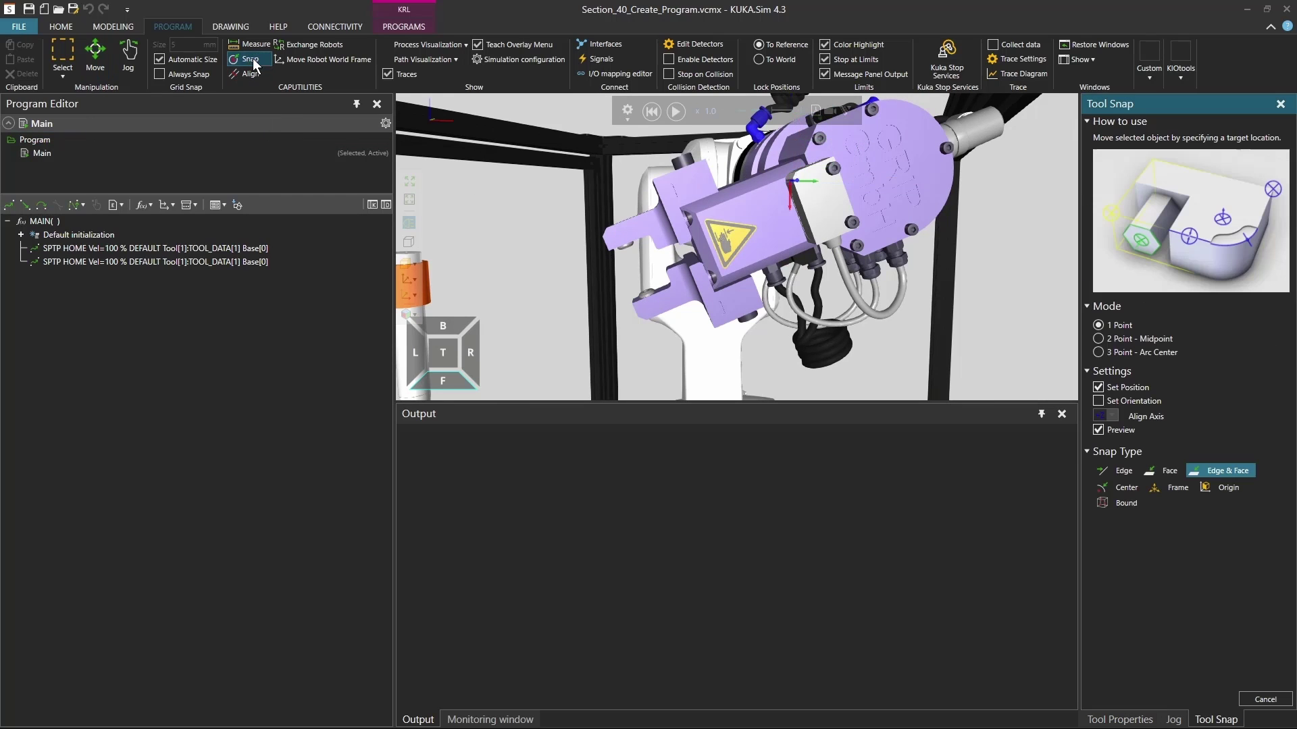
click(1139, 338)
click(1114, 401)
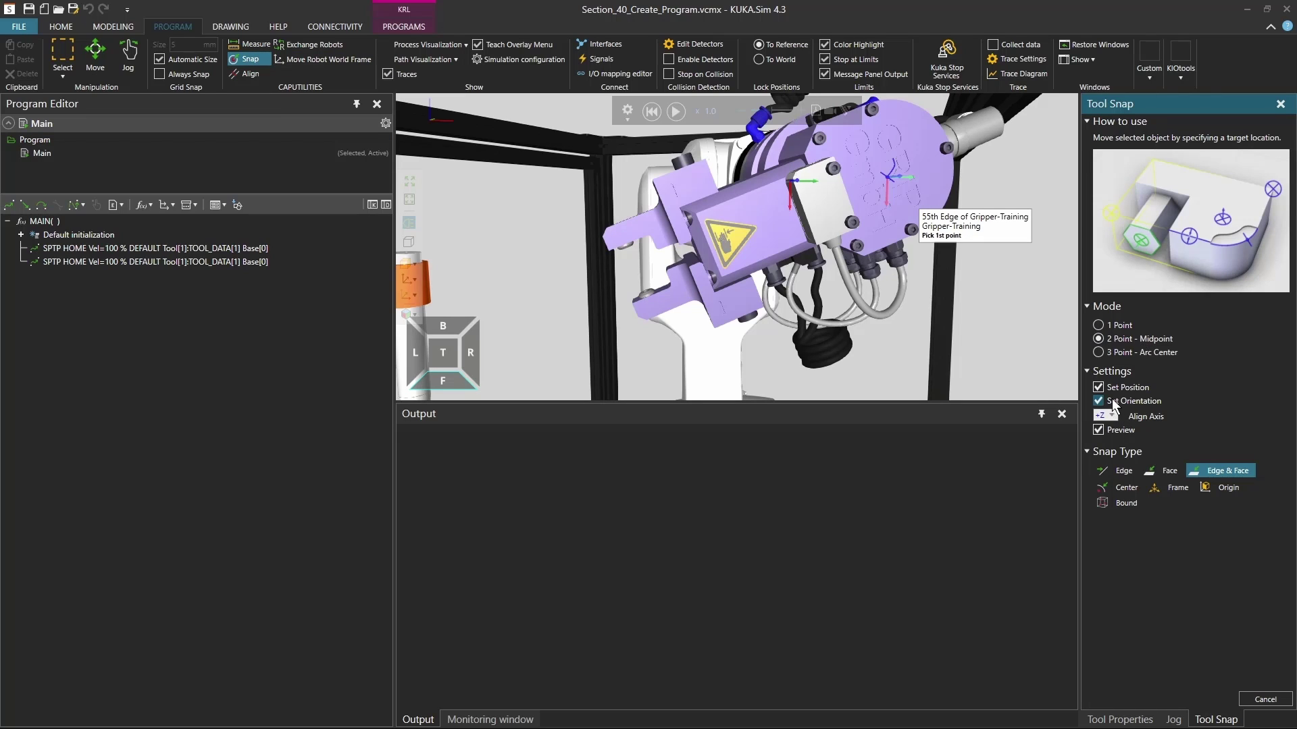
click(1111, 416)
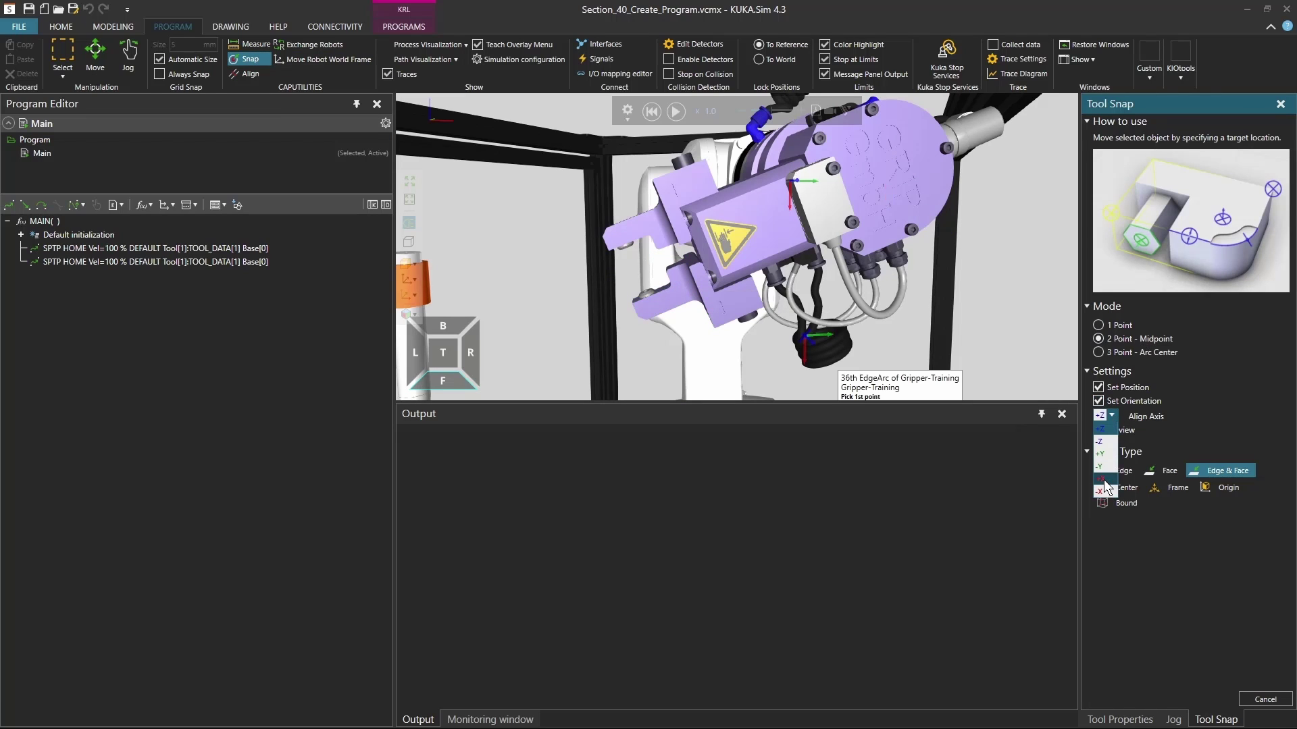
click(1101, 478)
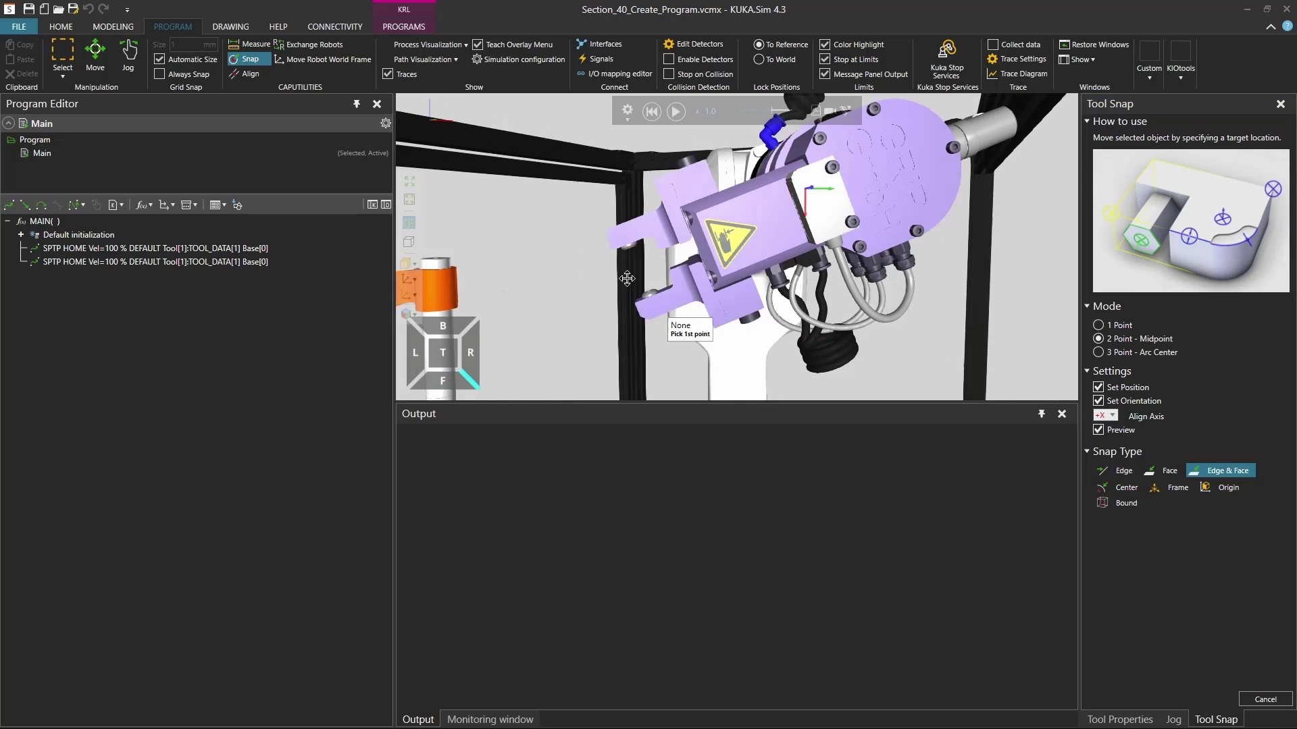
Snap the TOOL_DATA[1] frame to the midpoint between the round pins on the two gripper fingers
scroll(654, 265, up, 5)
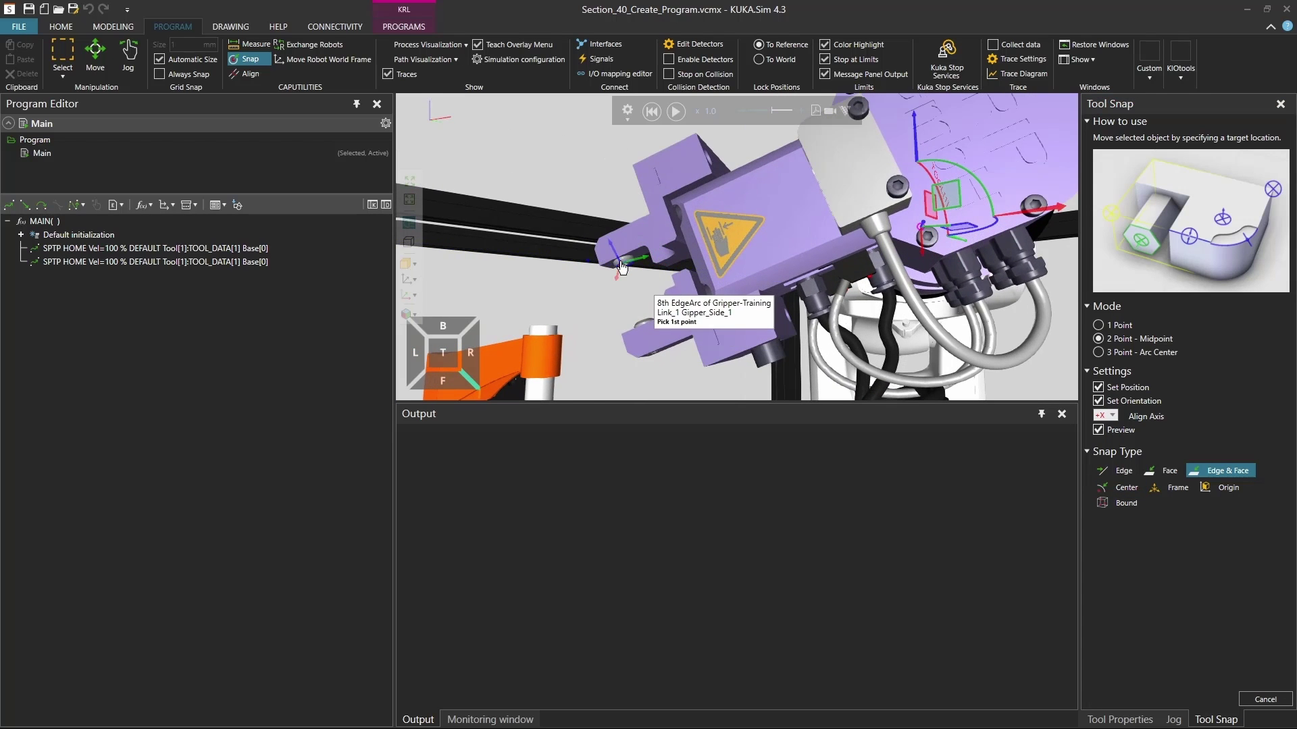
scroll(716, 254, up, 3)
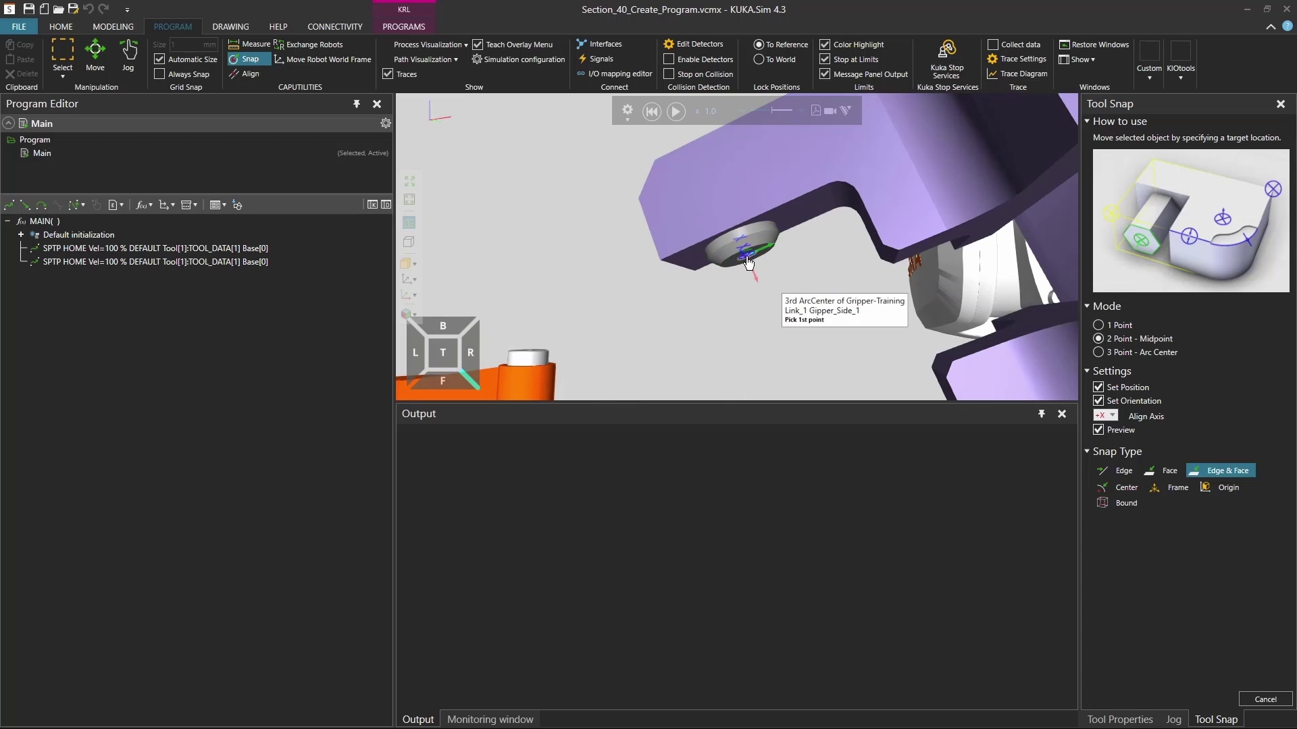
click(746, 258)
mouse_move(746, 258)
right_down()
mouse_move(753, 269)
mouse_move(746, 258)
right_up()
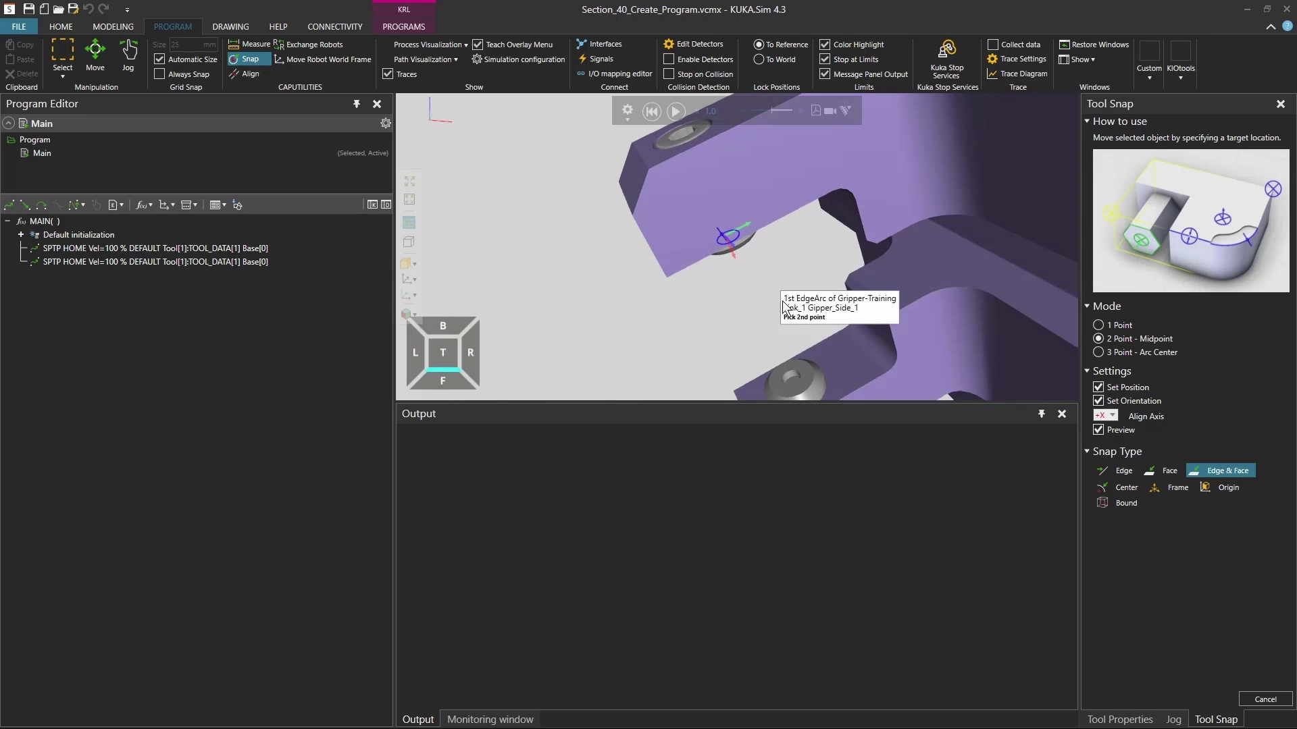
click(801, 380)
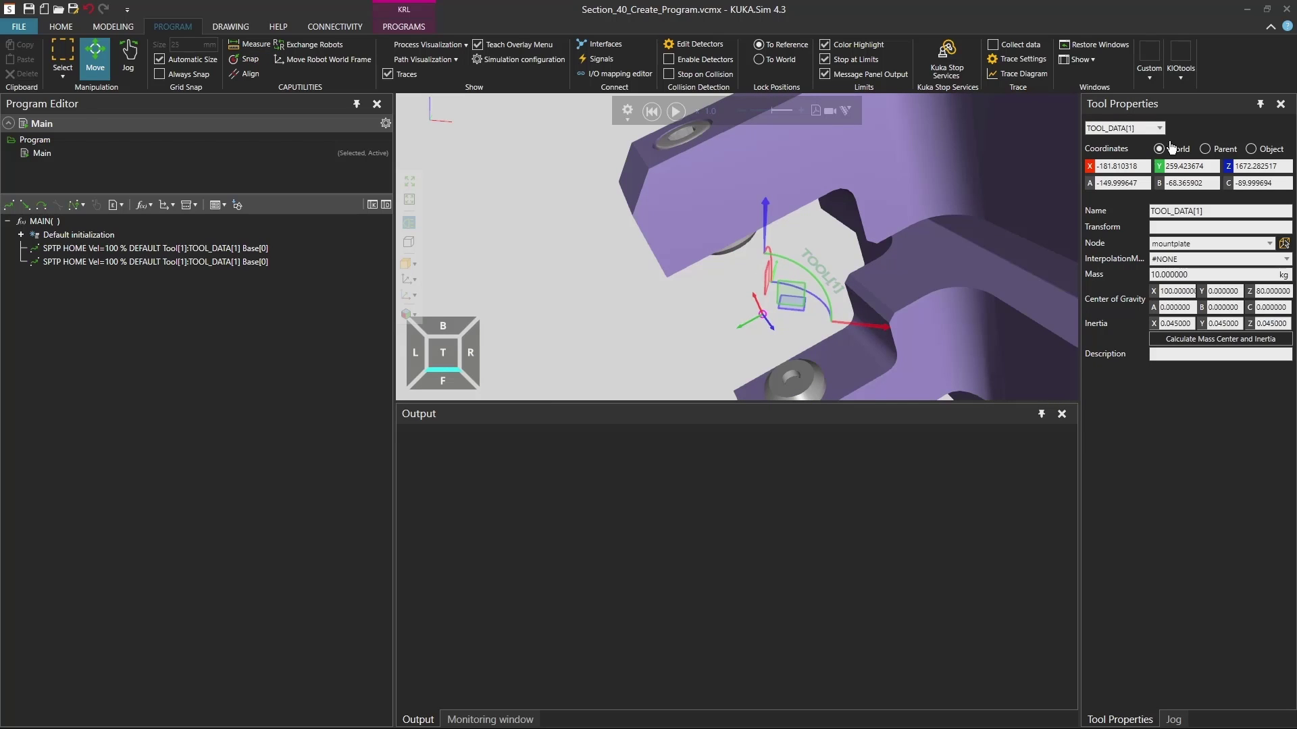
Rotate the TOOL_DATA[1] frame about its own Z axis in Object coordinates, setting A to 90
click(1251, 150)
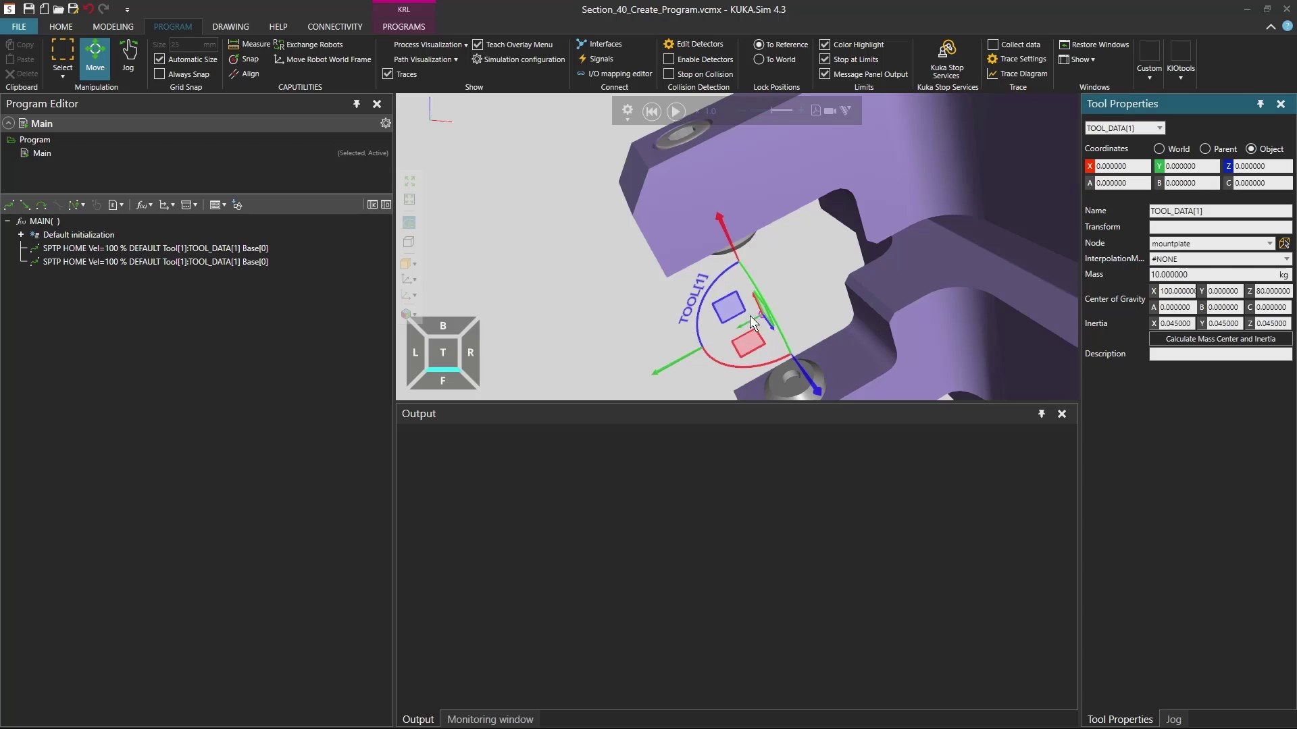
right_drag(743, 324, 777, 314)
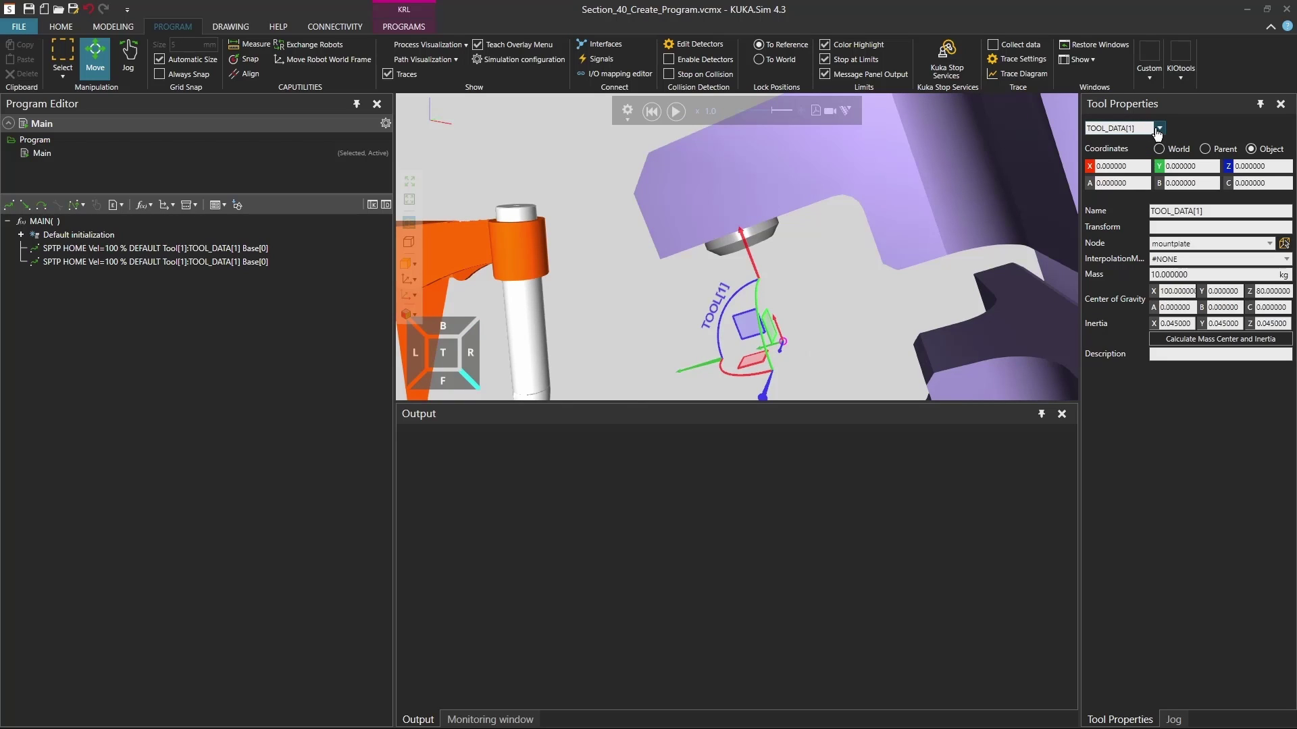
click(1206, 149)
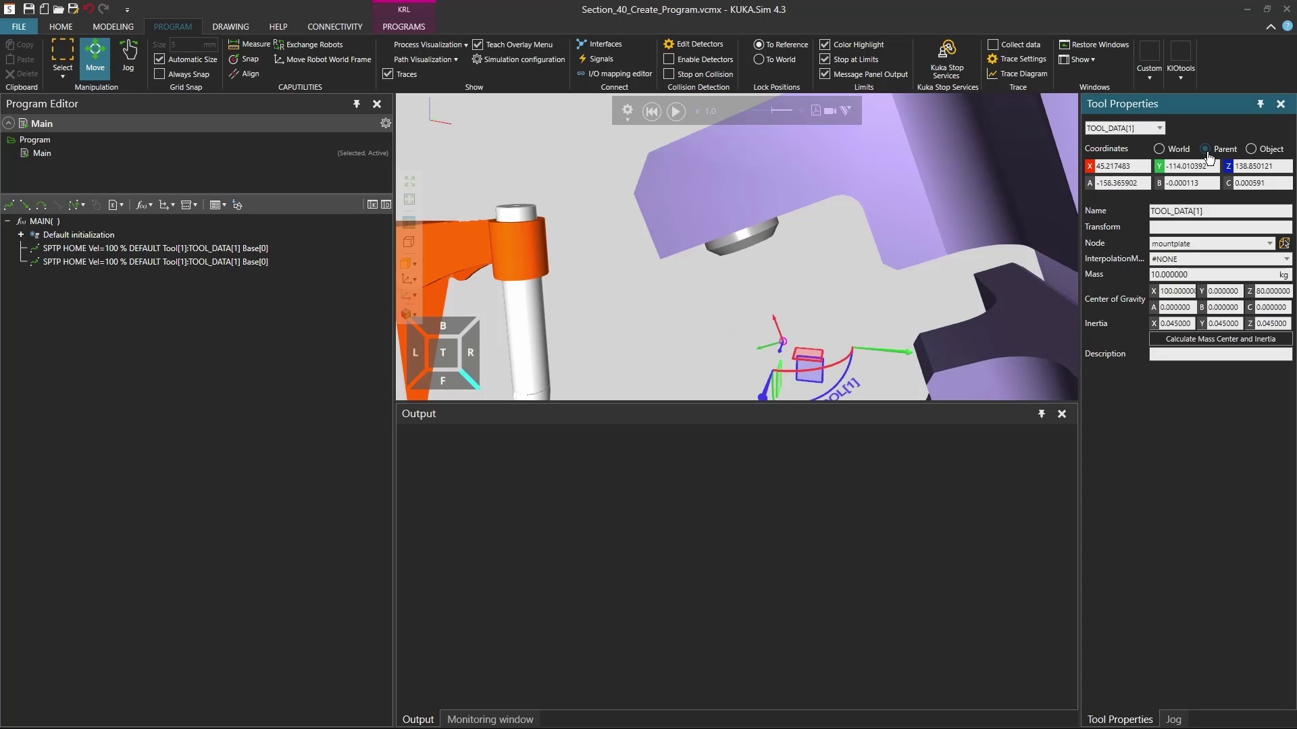
click(1250, 148)
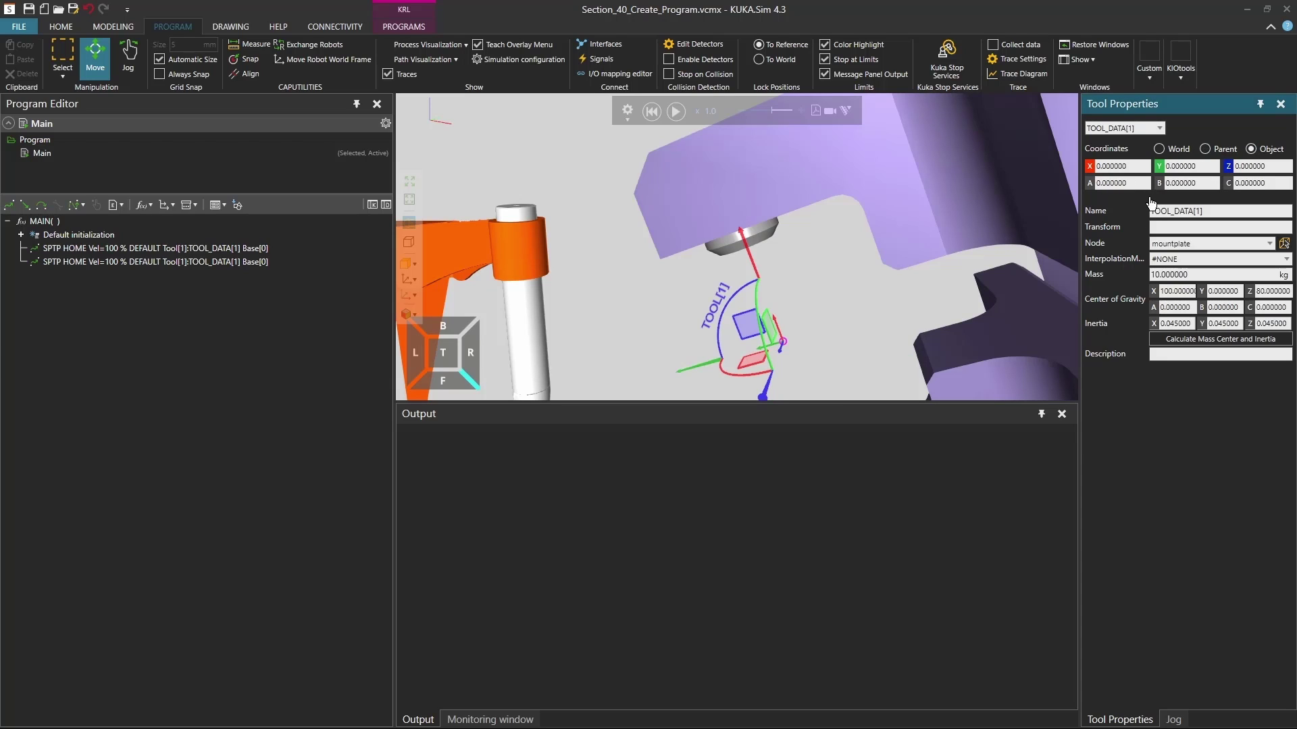
right_drag(839, 352, 847, 287)
drag(743, 230, 718, 327)
click(1124, 187)
drag(1124, 188, 1088, 192)
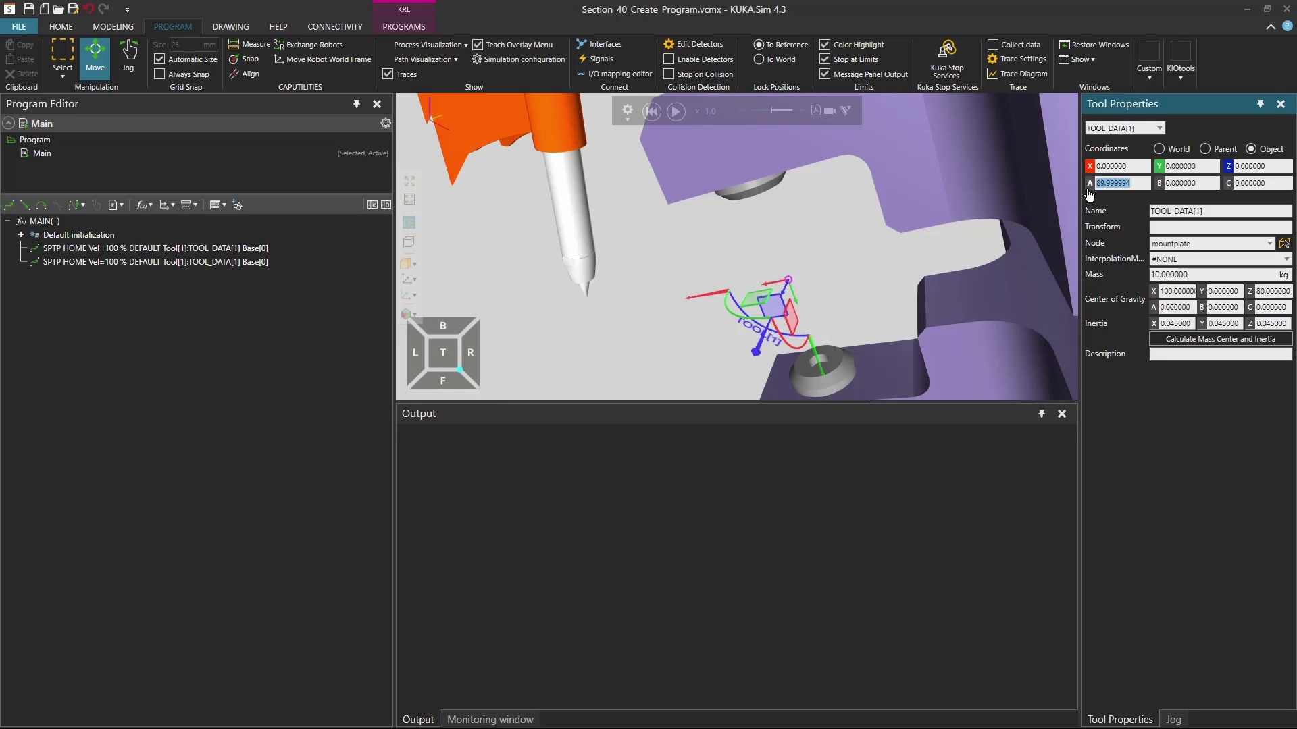
text(90)
key(Return)
right_drag(864, 316, 864, 272)
right_drag(944, 214, 840, 216)
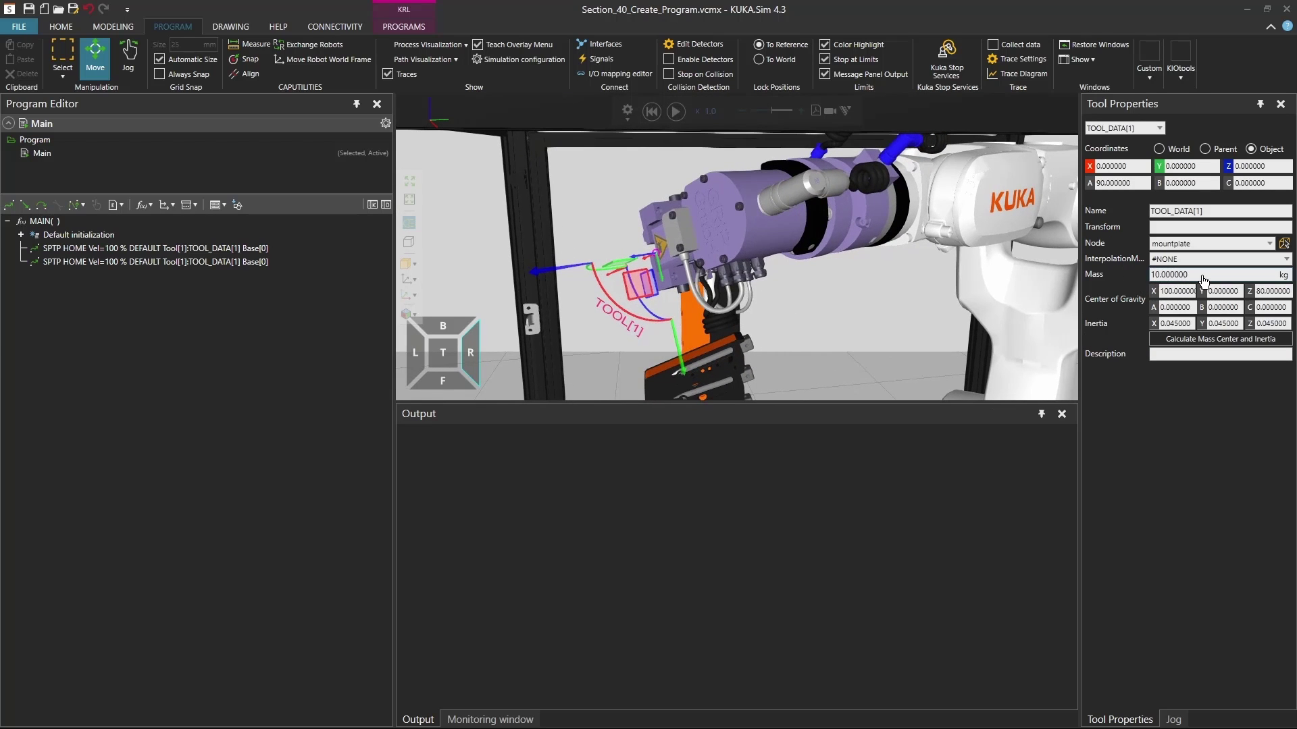
click(1152, 275)
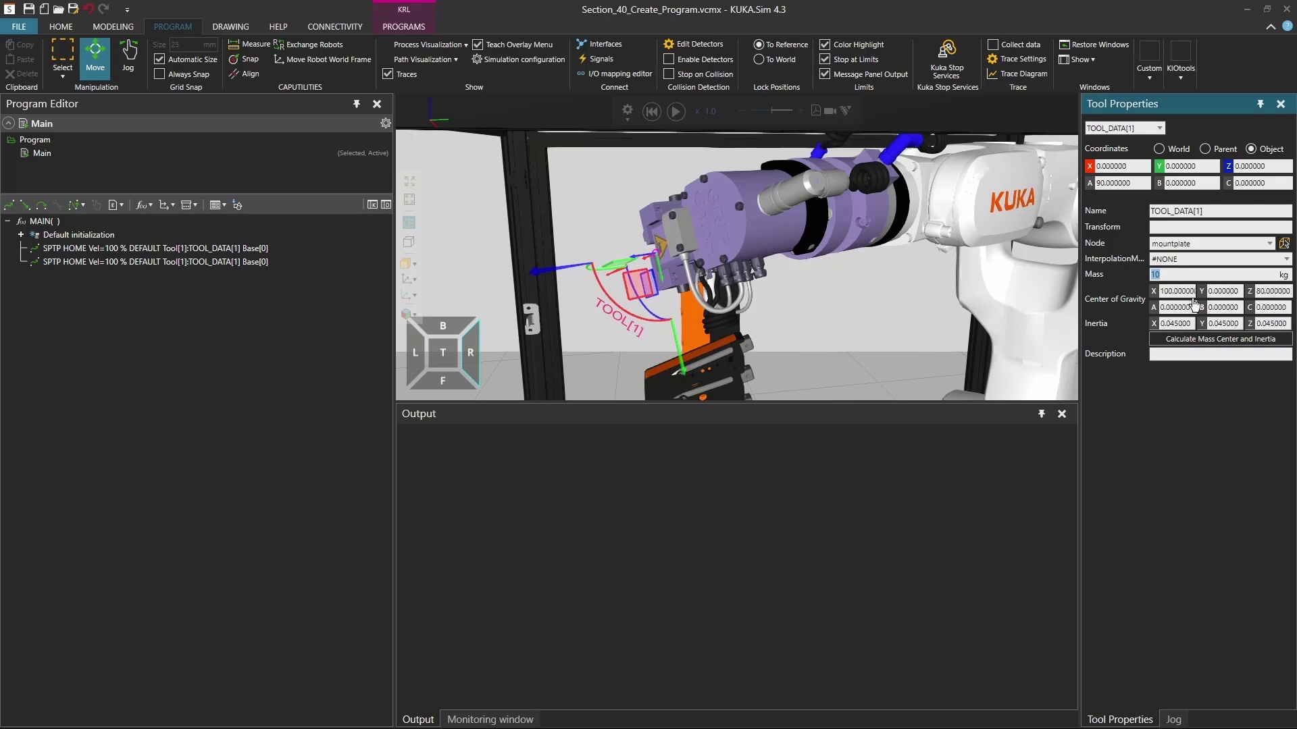
click(915, 287)
mouse_move(916, 286)
right_down()
mouse_move(932, 281)
mouse_move(917, 286)
right_up()
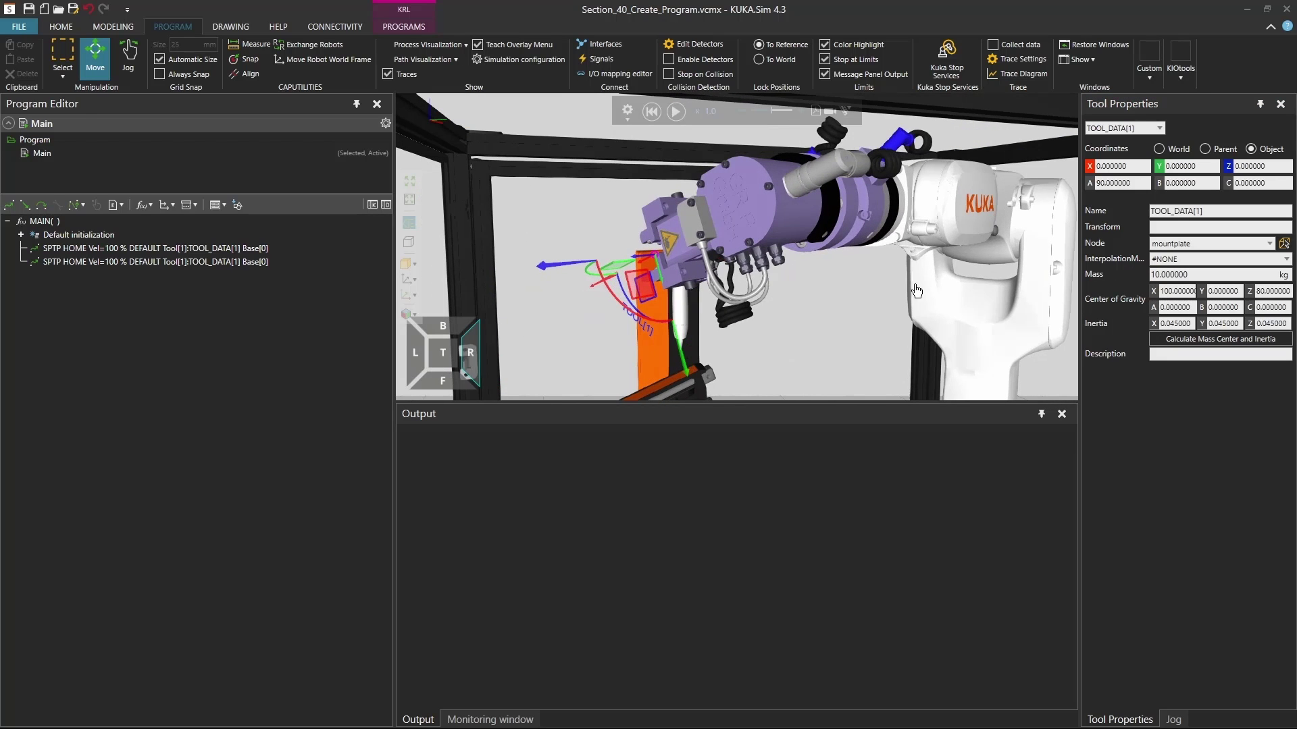
scroll(963, 277, down, 6)
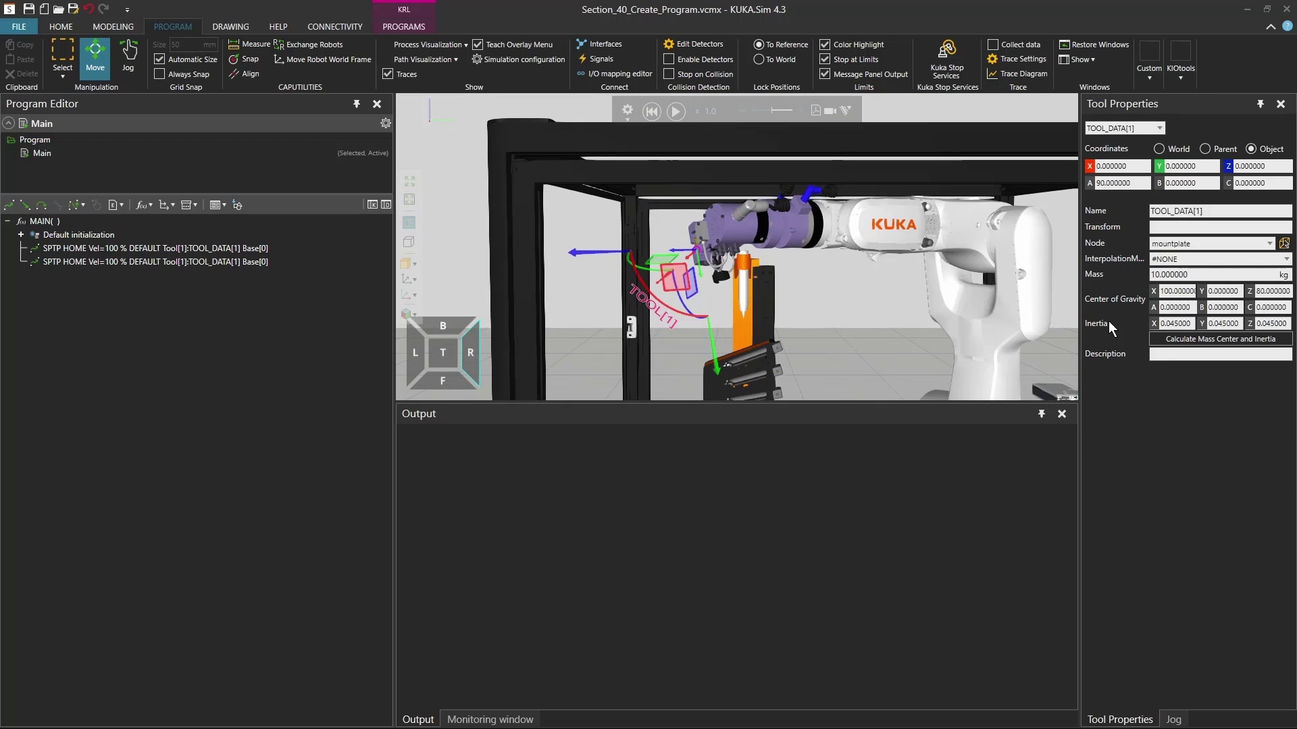
right_drag(800, 281, 807, 281)
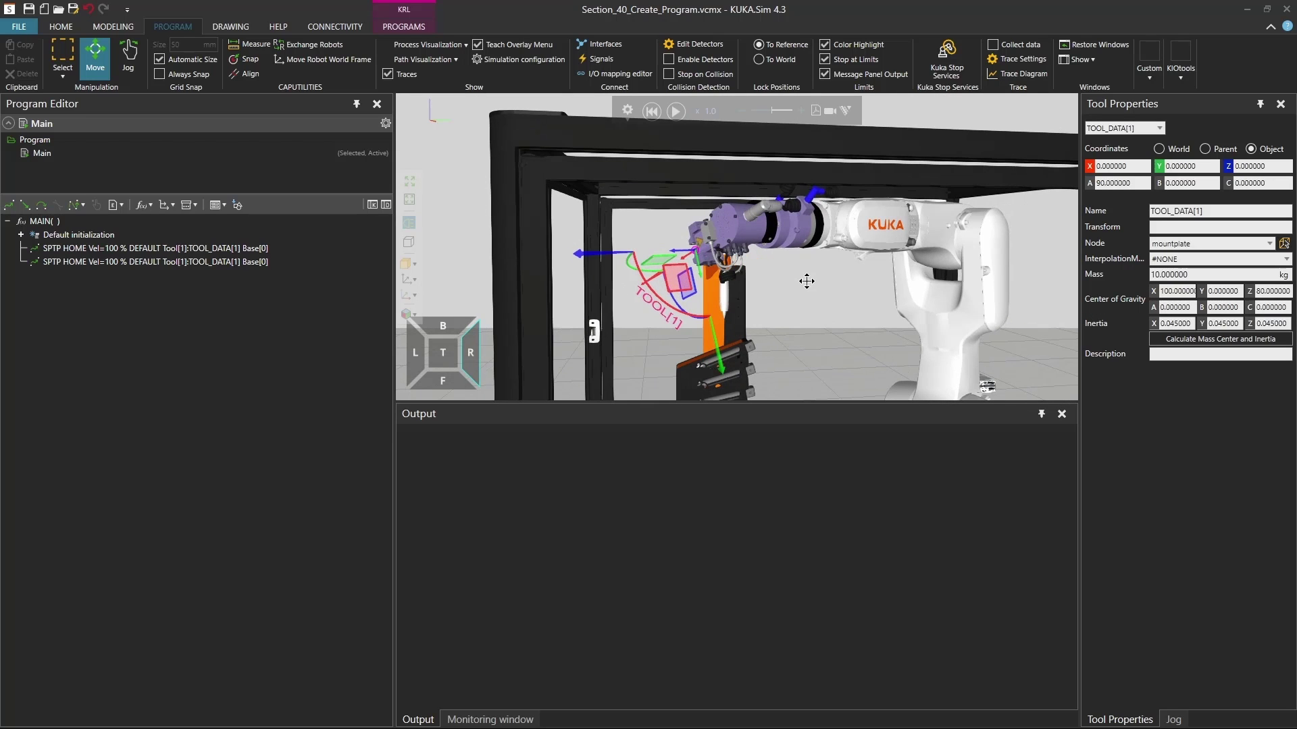
Open the robot's jog settings, set the coordinates to World, and select the KUKA robot for jogging
click(140, 250)
click(1174, 720)
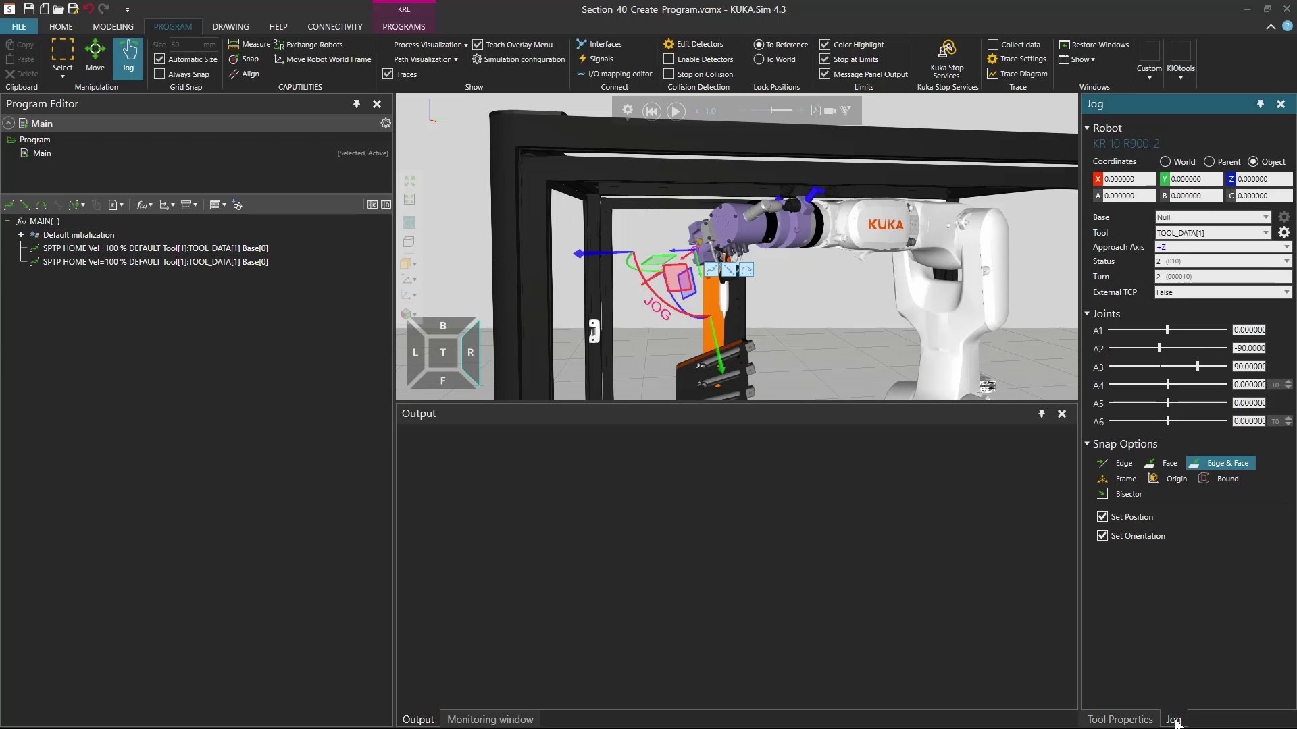
scroll(619, 305, down, 3)
mouse_move(747, 287)
right_down()
mouse_move(751, 312)
mouse_move(731, 295)
right_up()
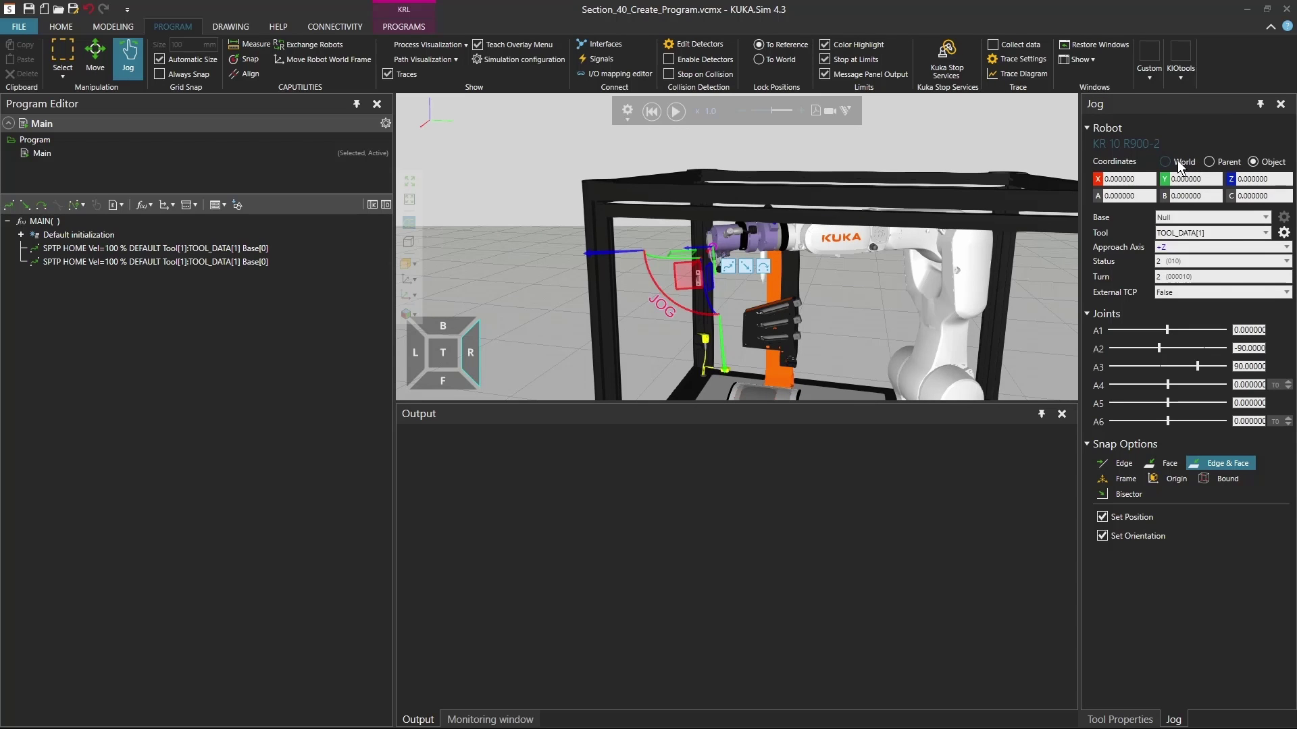
click(1166, 162)
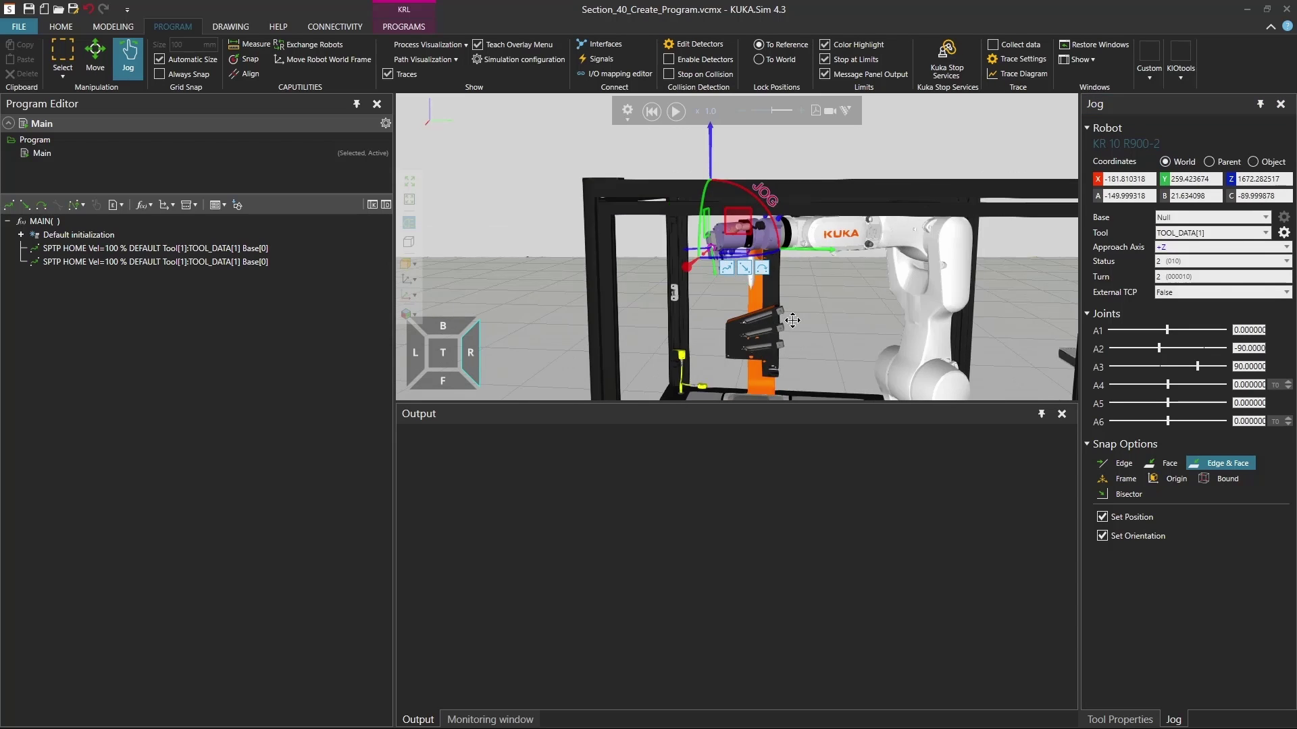
right_drag(792, 320, 804, 327)
middle_drag(759, 290, 618, 240)
scroll(627, 240, up, 1)
right_drag(628, 241, 797, 246)
click(1188, 179)
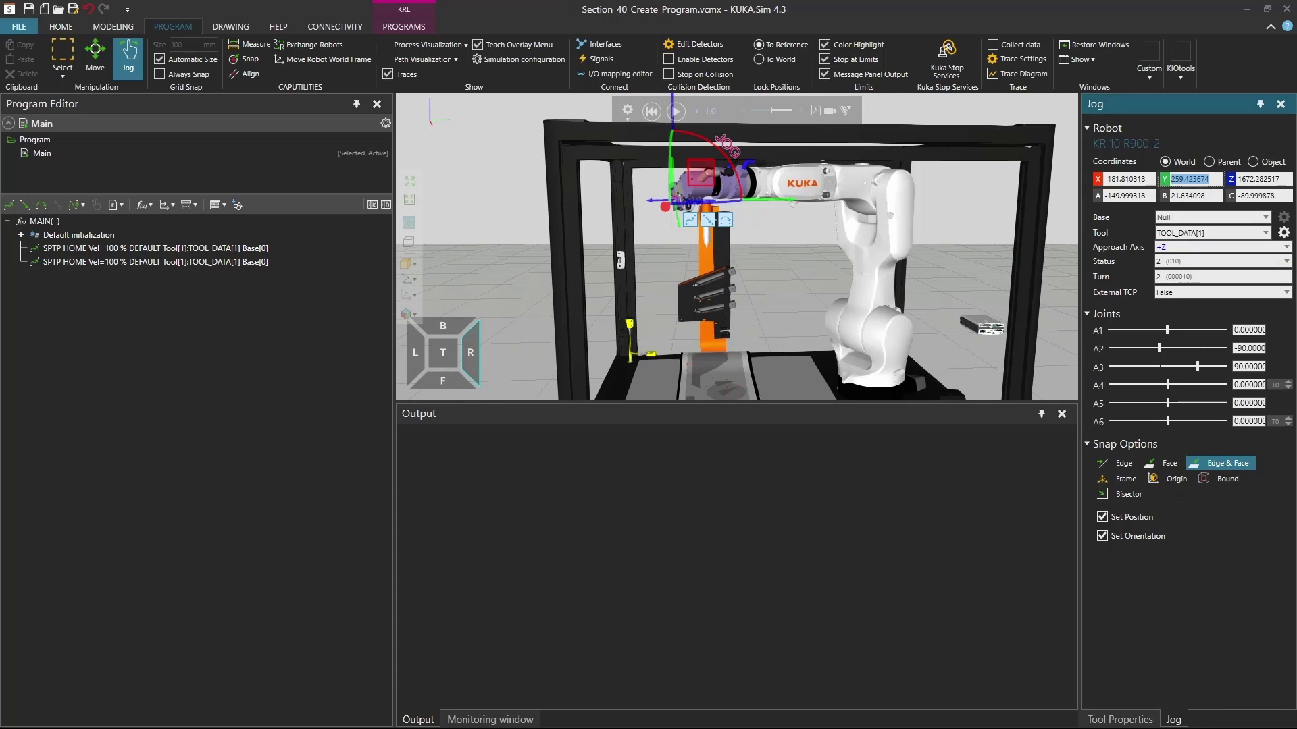
click(135, 63)
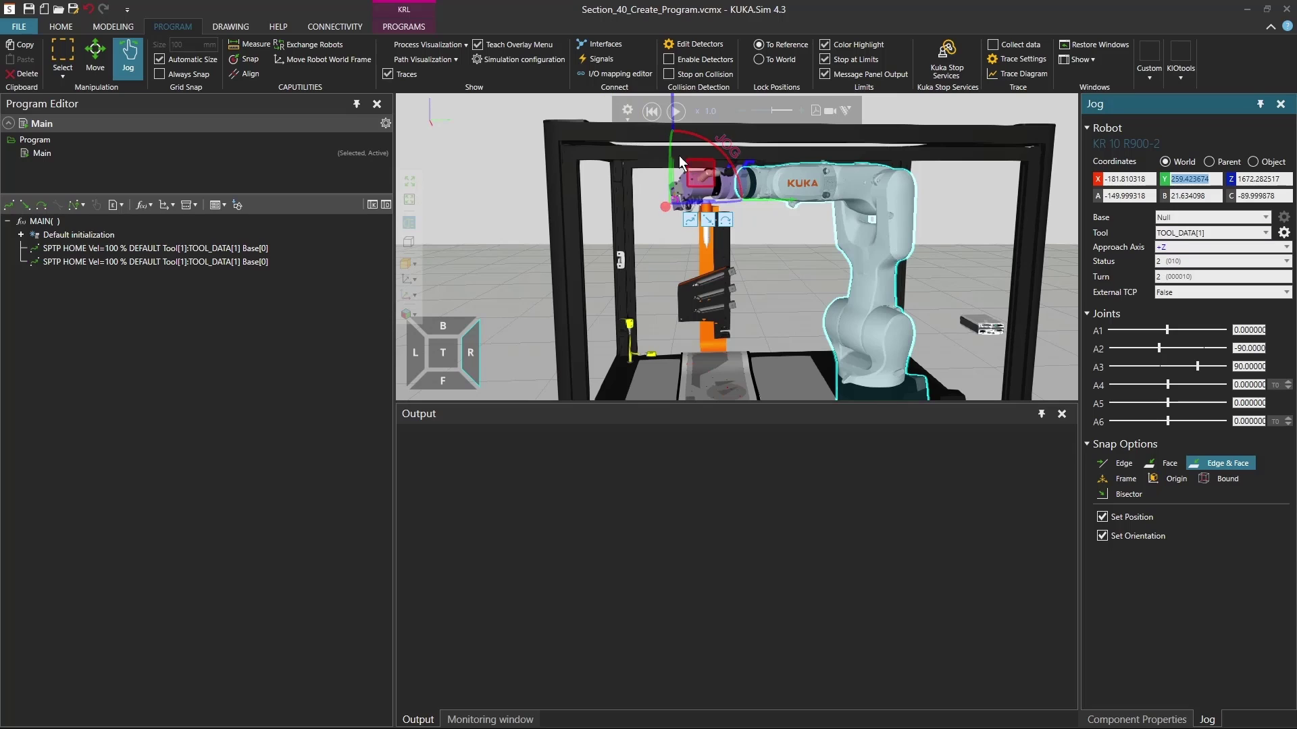
right_drag(674, 178, 679, 153)
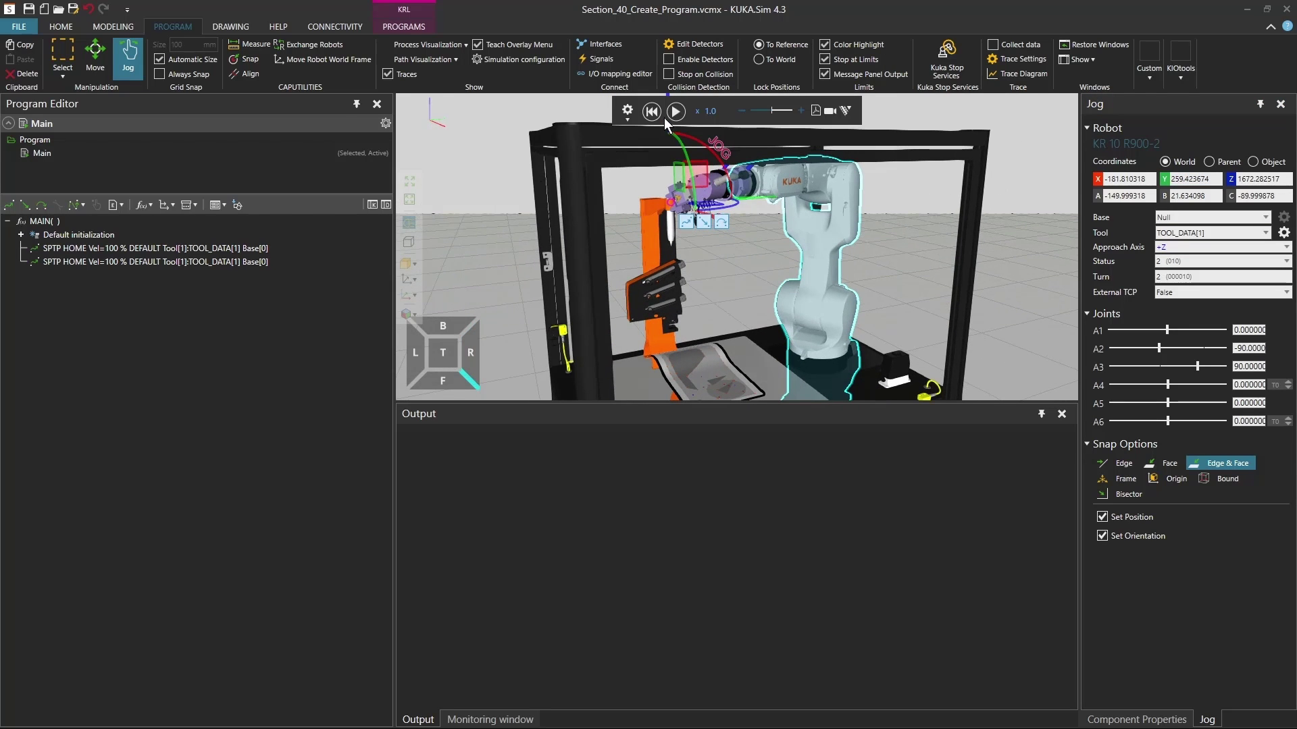
Jog the gripper freehand down above the worktable to about Y 477, Z 1327 and rotate it roughly downward
drag(670, 128, 764, 338)
right_drag(764, 338, 719, 303)
drag(745, 357, 865, 366)
right_drag(864, 366, 785, 301)
right_drag(848, 343, 787, 274)
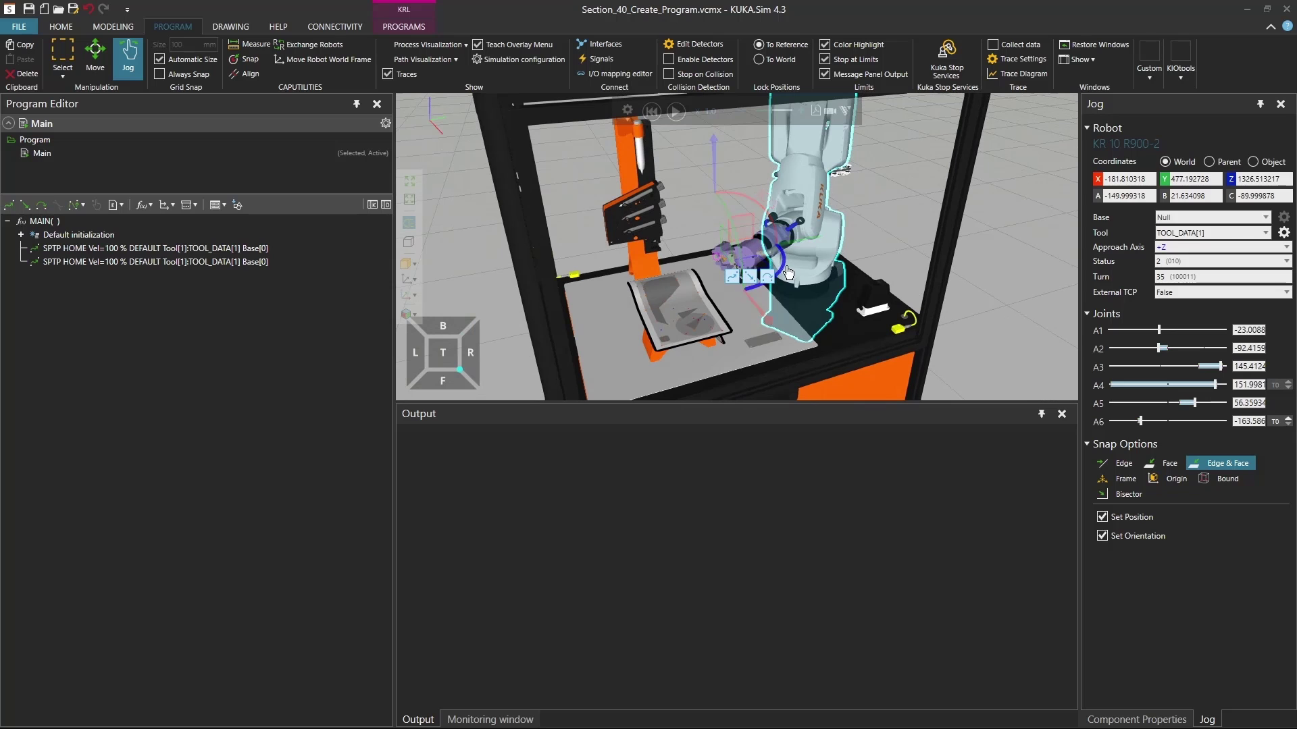
drag(786, 272, 772, 327)
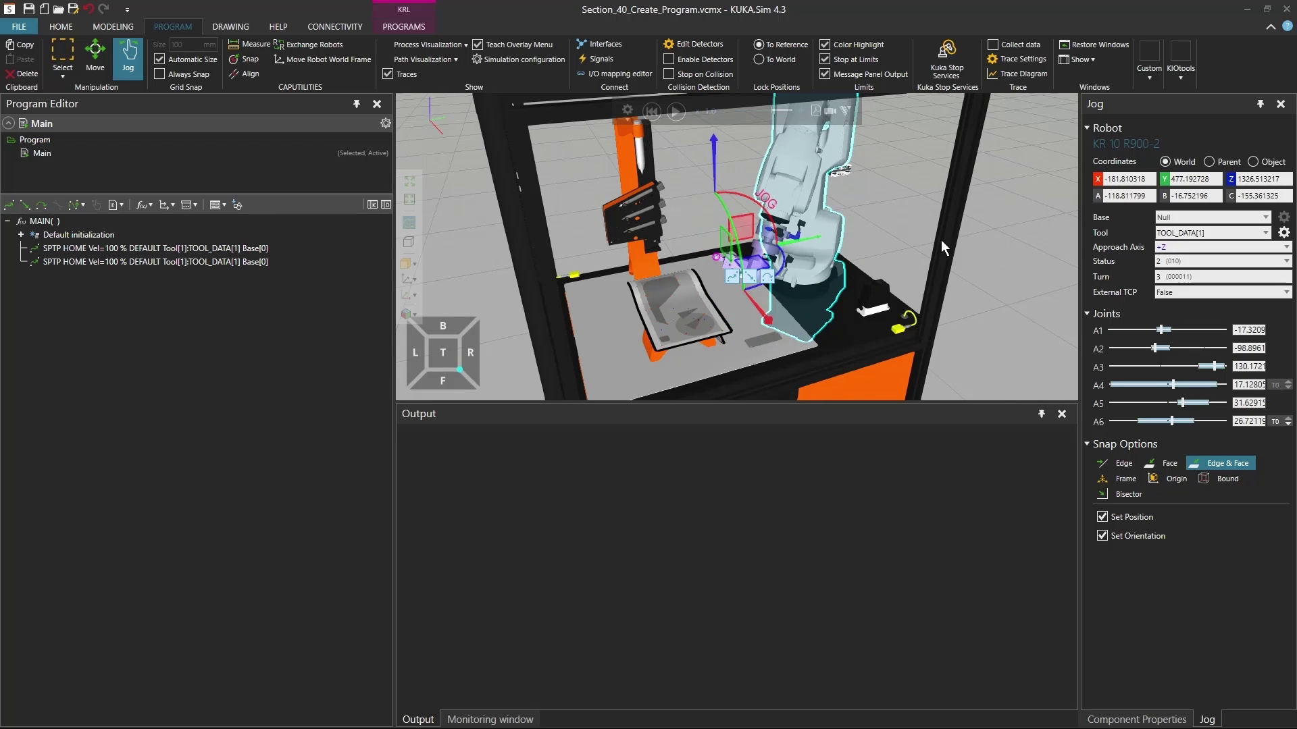
Set the robot tool's World orientation to A -90, B 0, C 180
right_drag(954, 230, 898, 246)
click(1118, 199)
double_click(1119, 196)
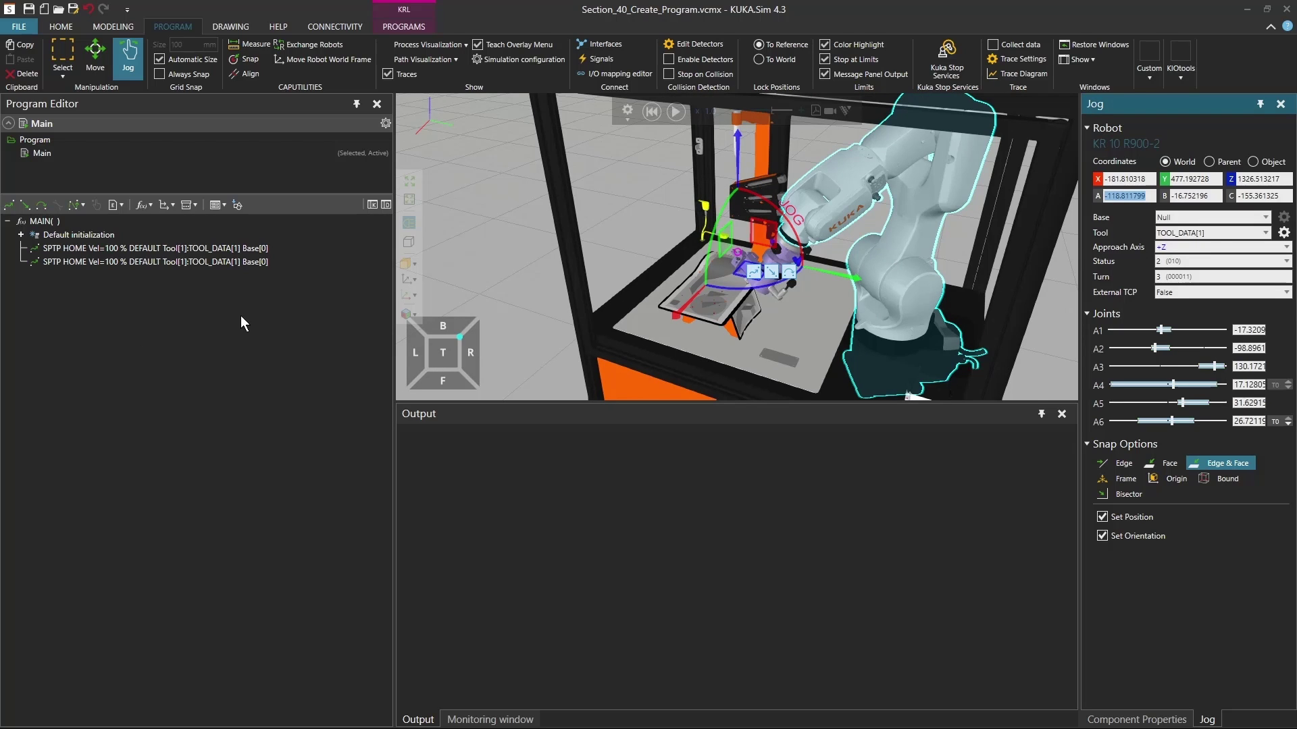
text(-90)
key(Tab)
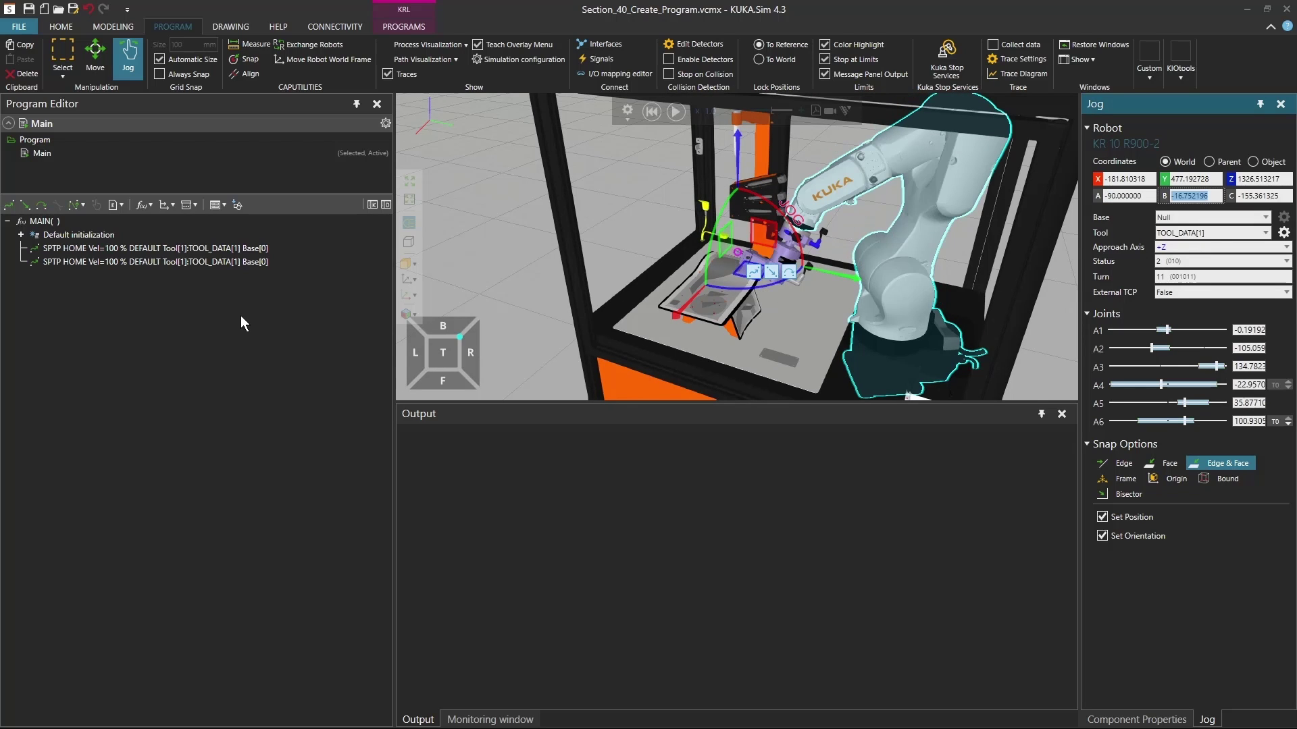
text(0)
key(Tab)
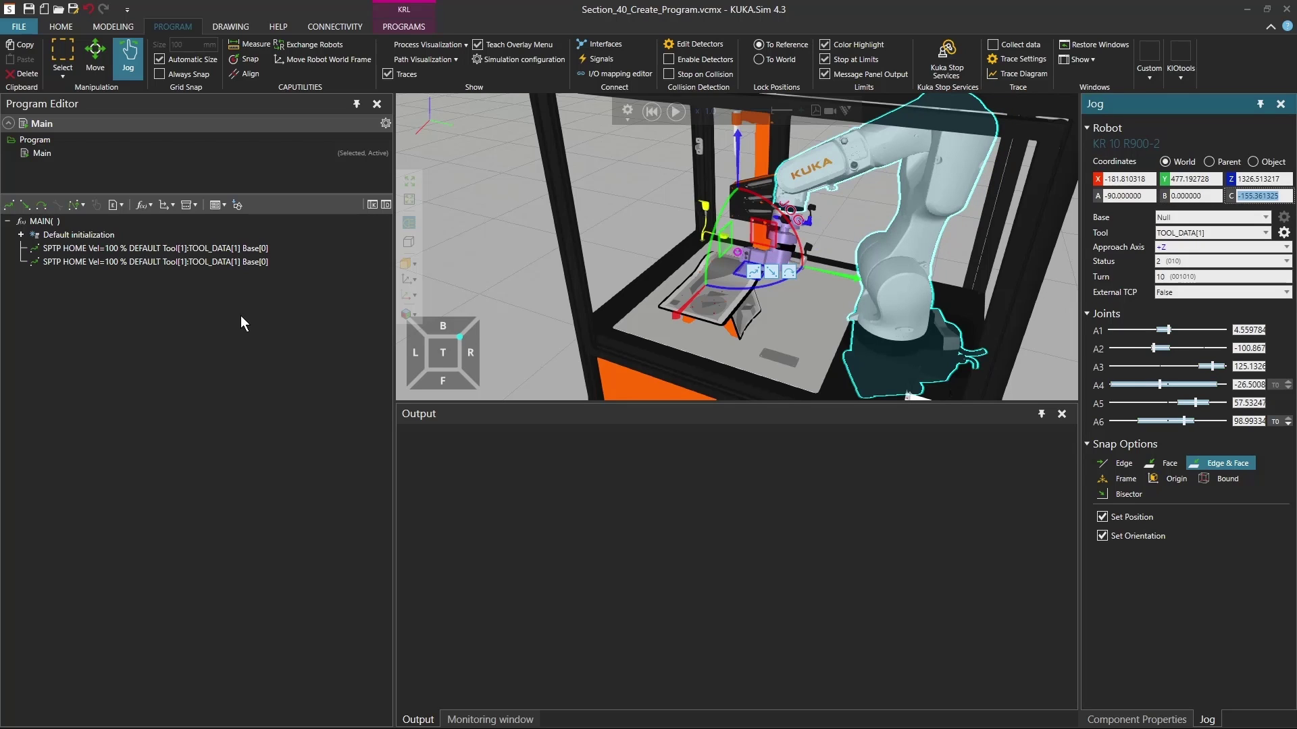
text(180)
key(Return)
Set the robot tool's World position to X -250, Y 500, Z 1200
double_click(1251, 179)
text(1)
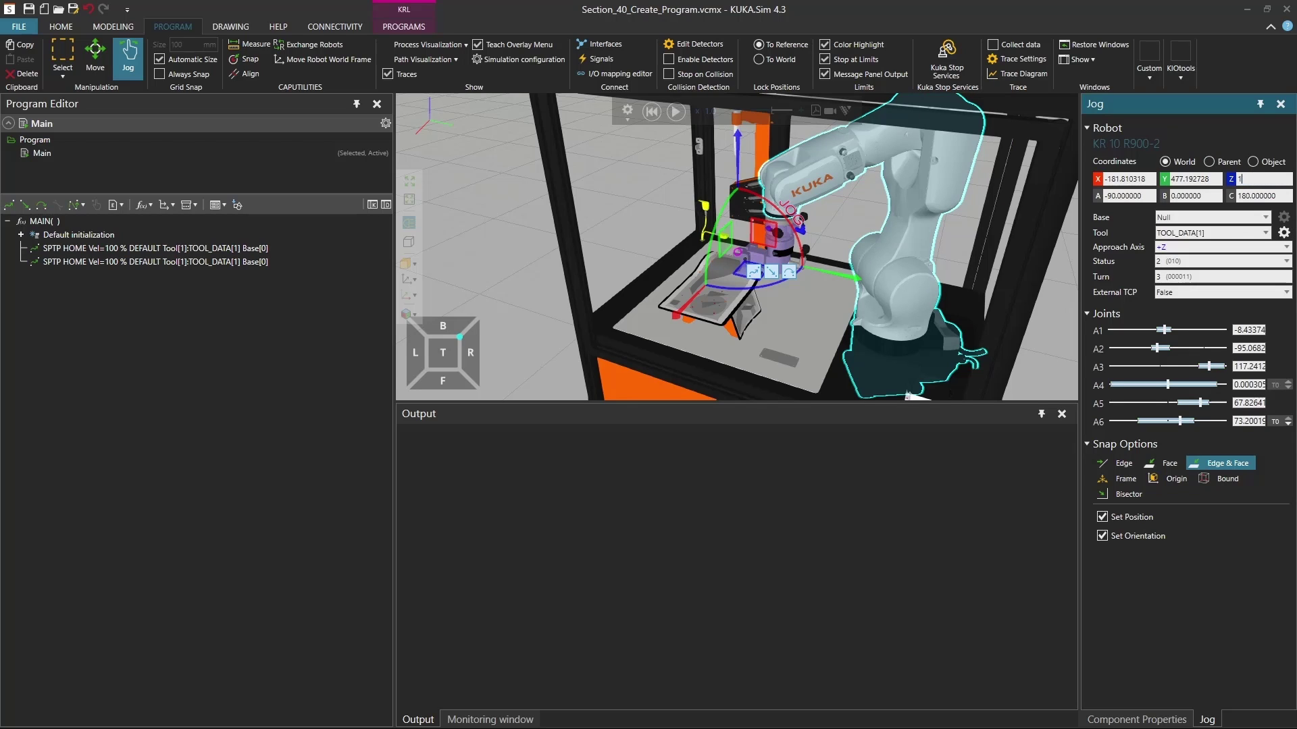
text(200)
key(Tab)
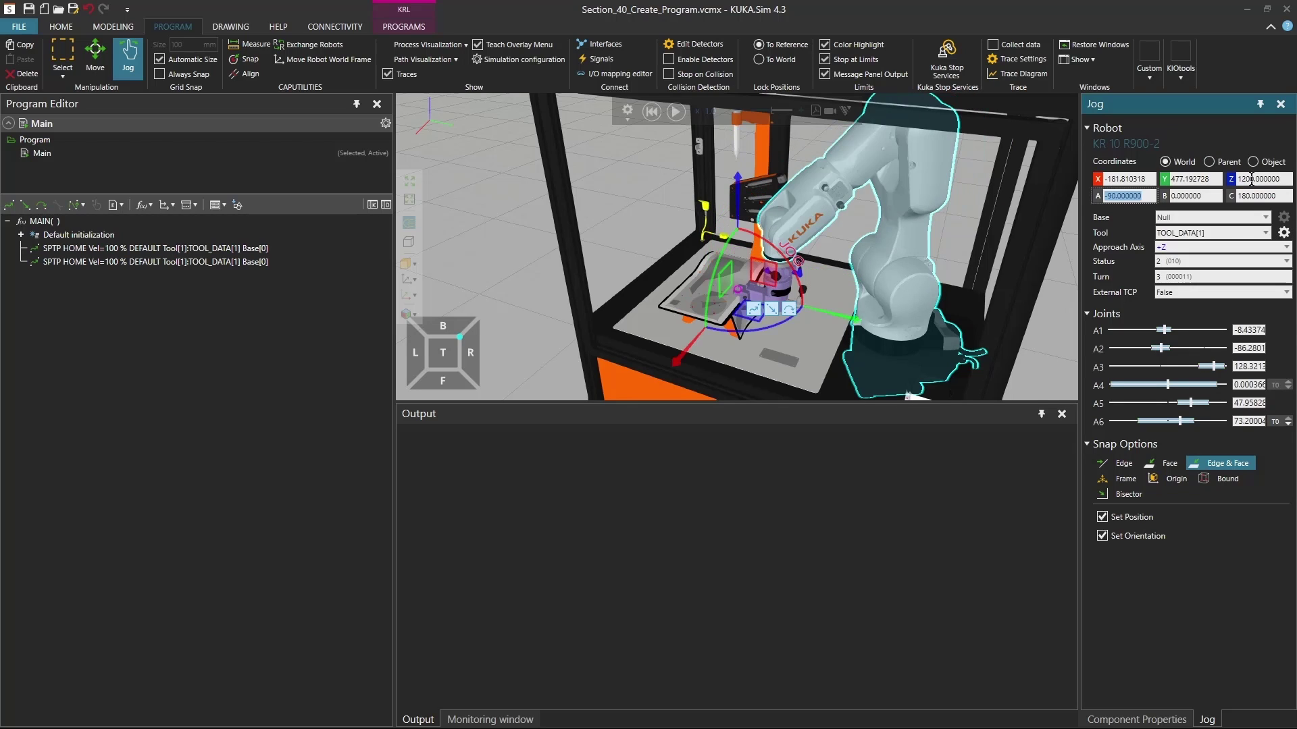
double_click(1204, 178)
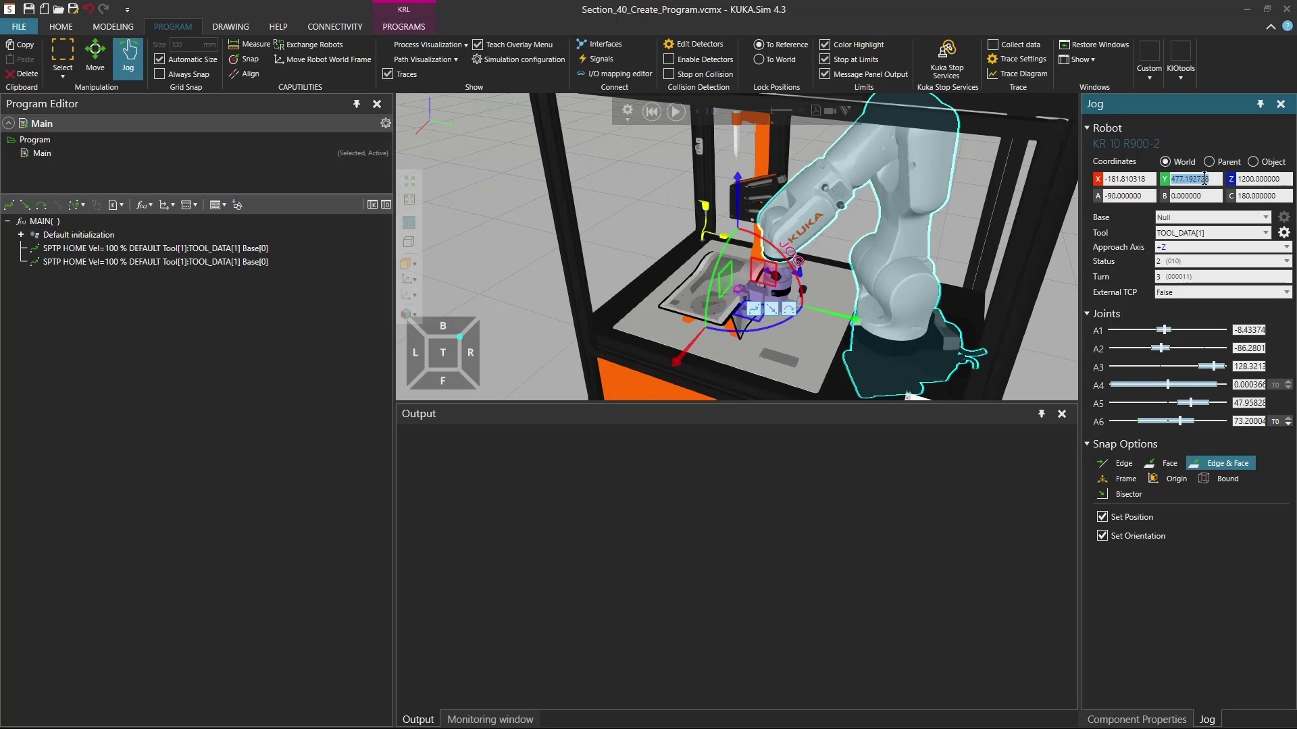
text(500)
key(Tab)
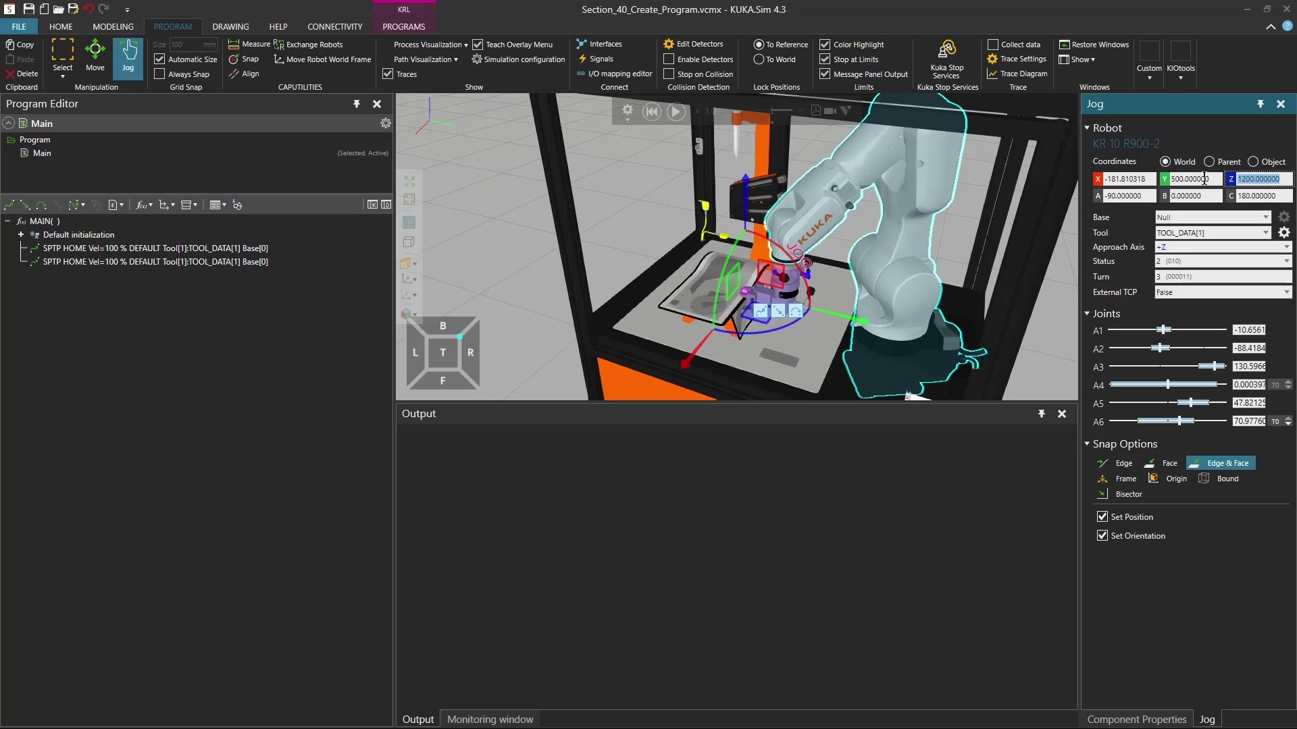
double_click(1112, 180)
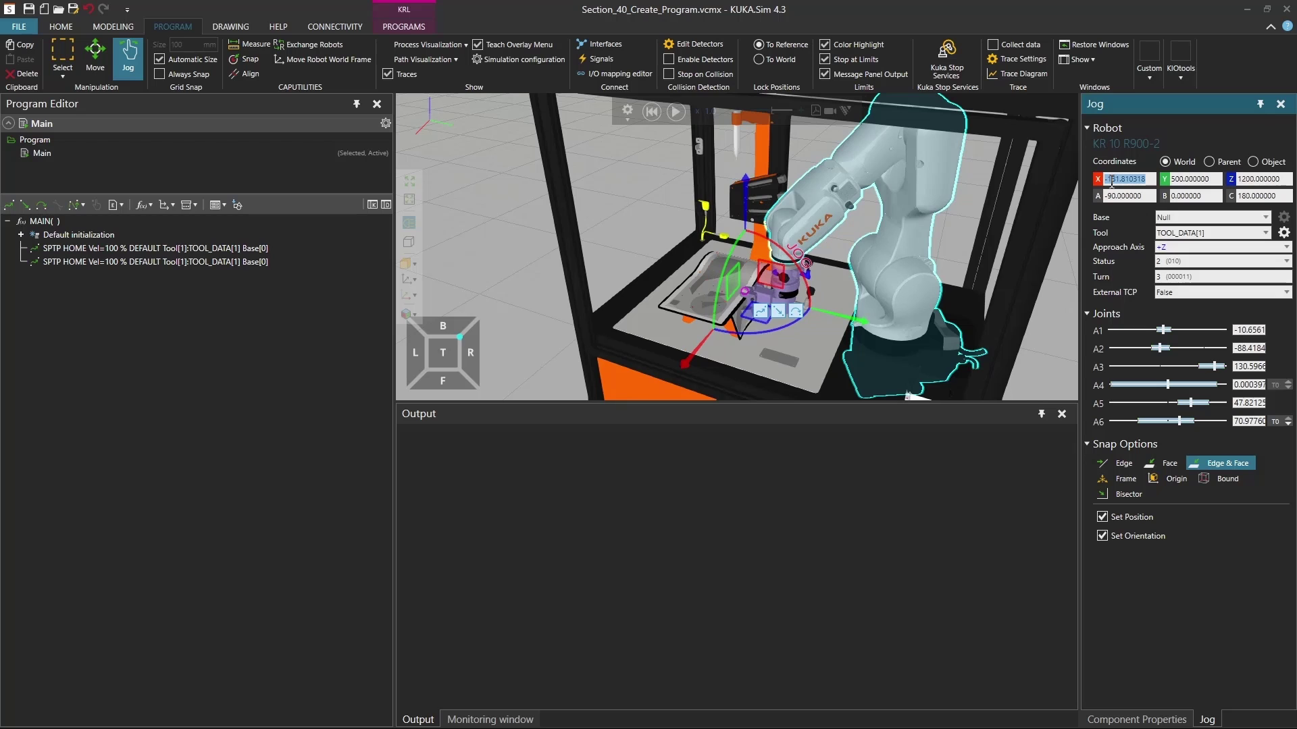
text(-250)
key(Return)
Touch up the first SPTP HOME motion statement with the robot's current pose
right_drag(671, 320, 724, 285)
click(217, 251)
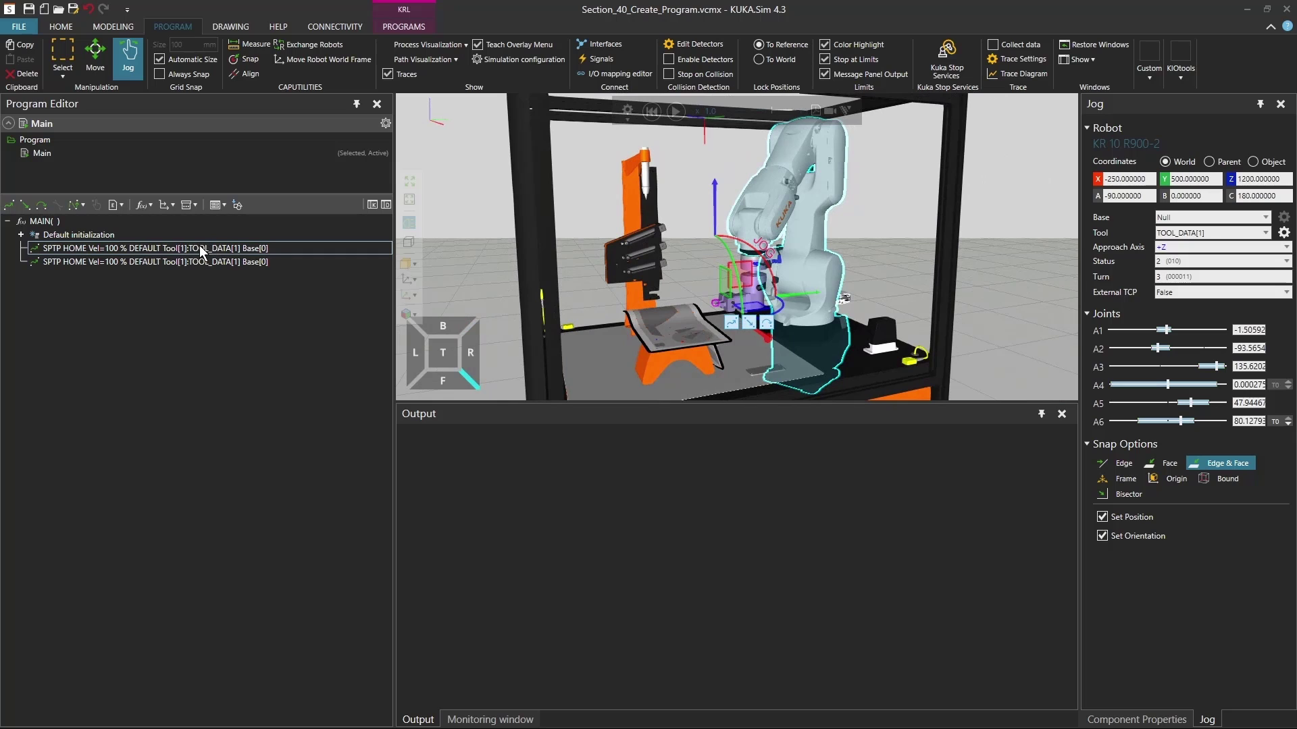
right_click(200, 246)
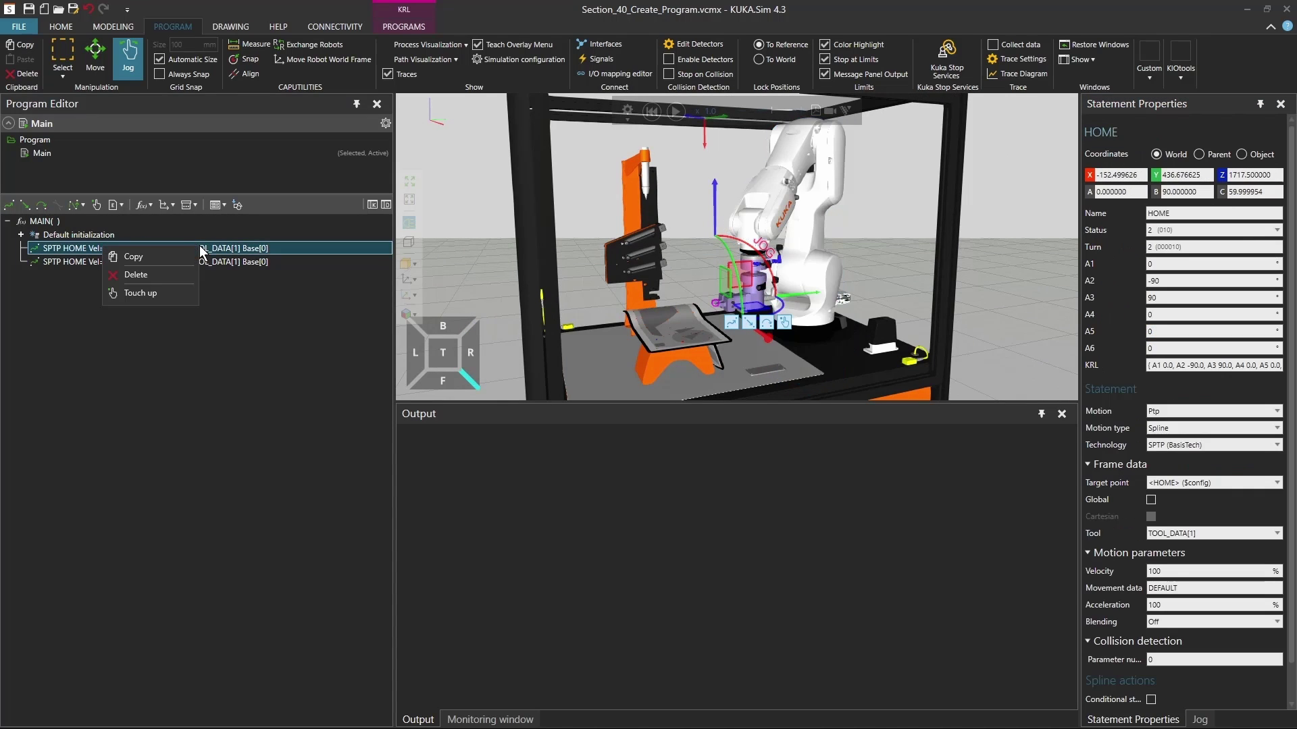
click(155, 293)
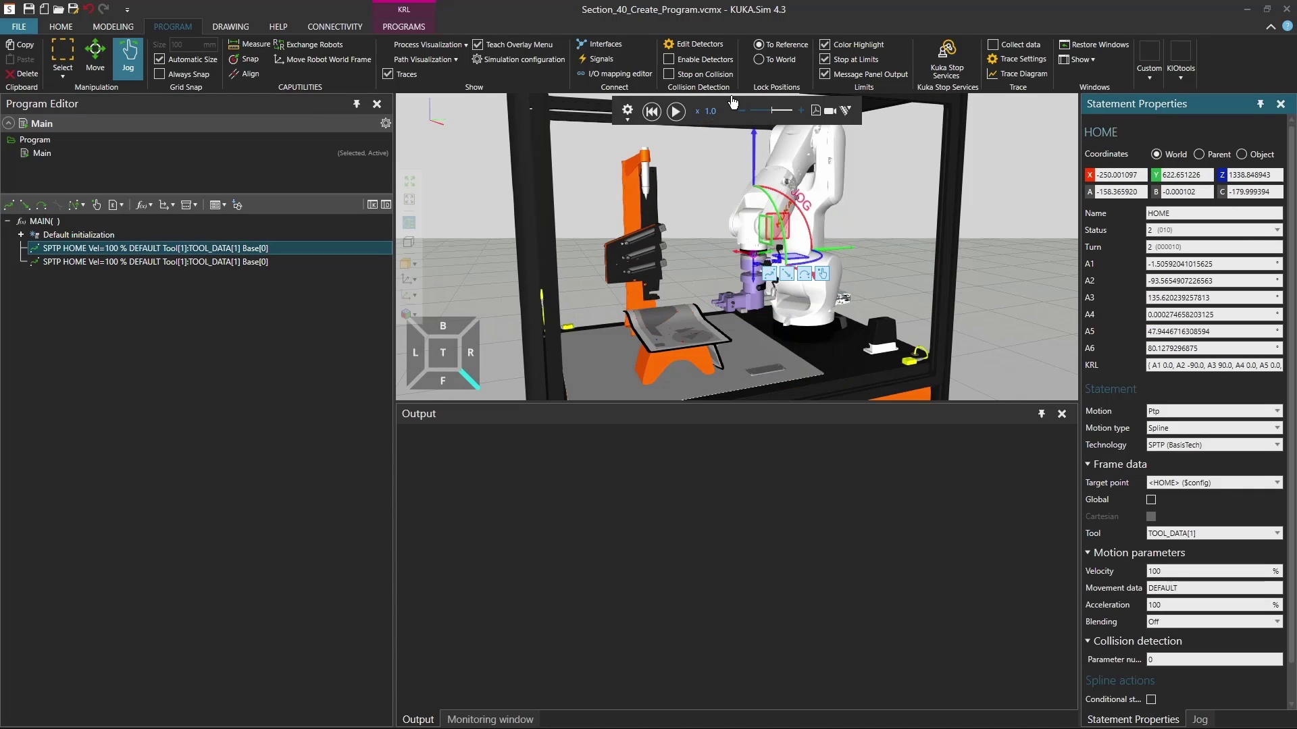
right_drag(798, 328, 777, 326)
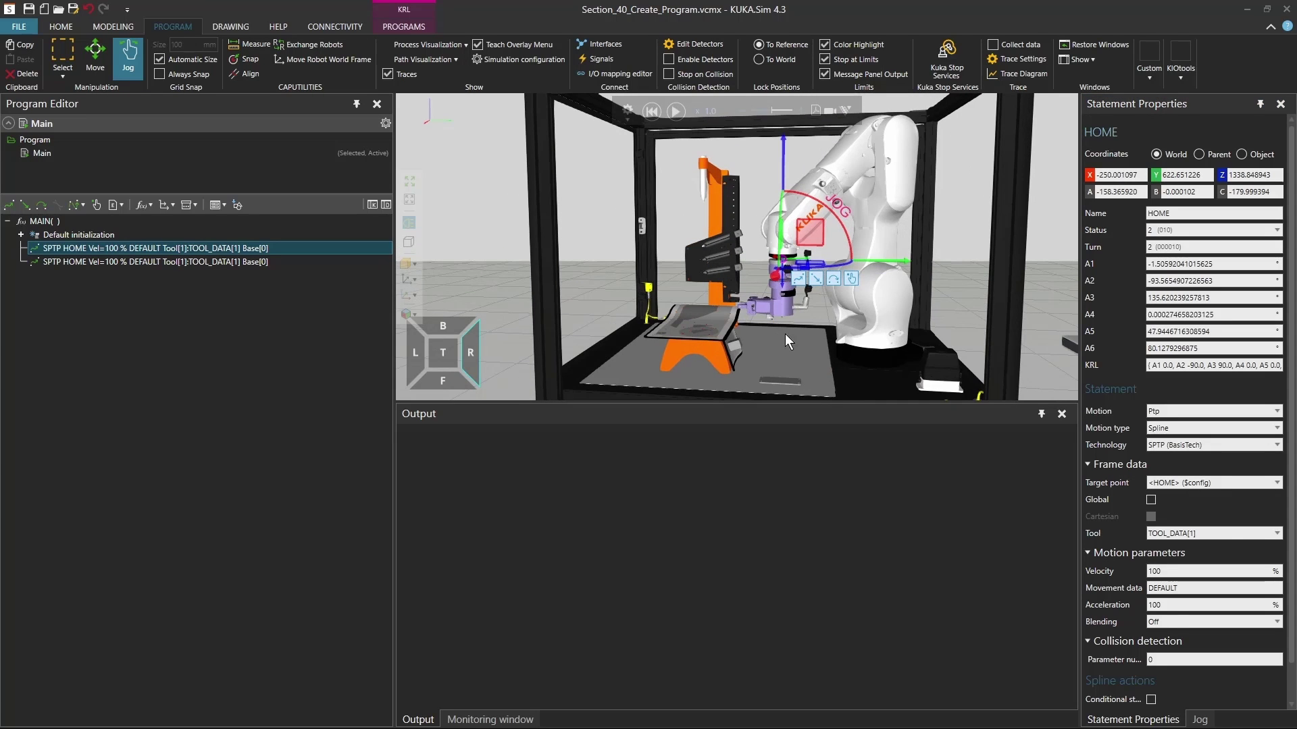
Reset the simulation and run the program to check the motion to the touched-up HOME position
click(652, 112)
scroll(793, 233, down, 3)
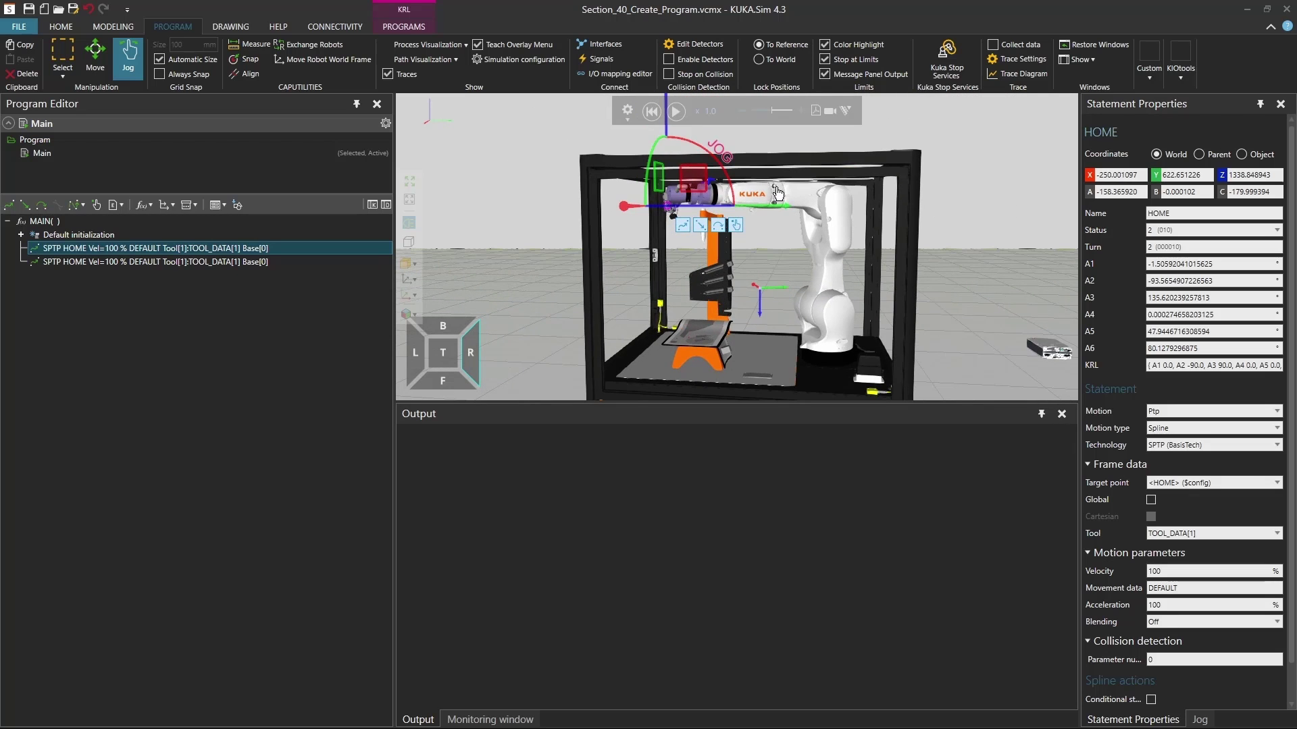
mouse_move(641, 285)
right_down()
mouse_move(665, 300)
mouse_move(654, 301)
right_up()
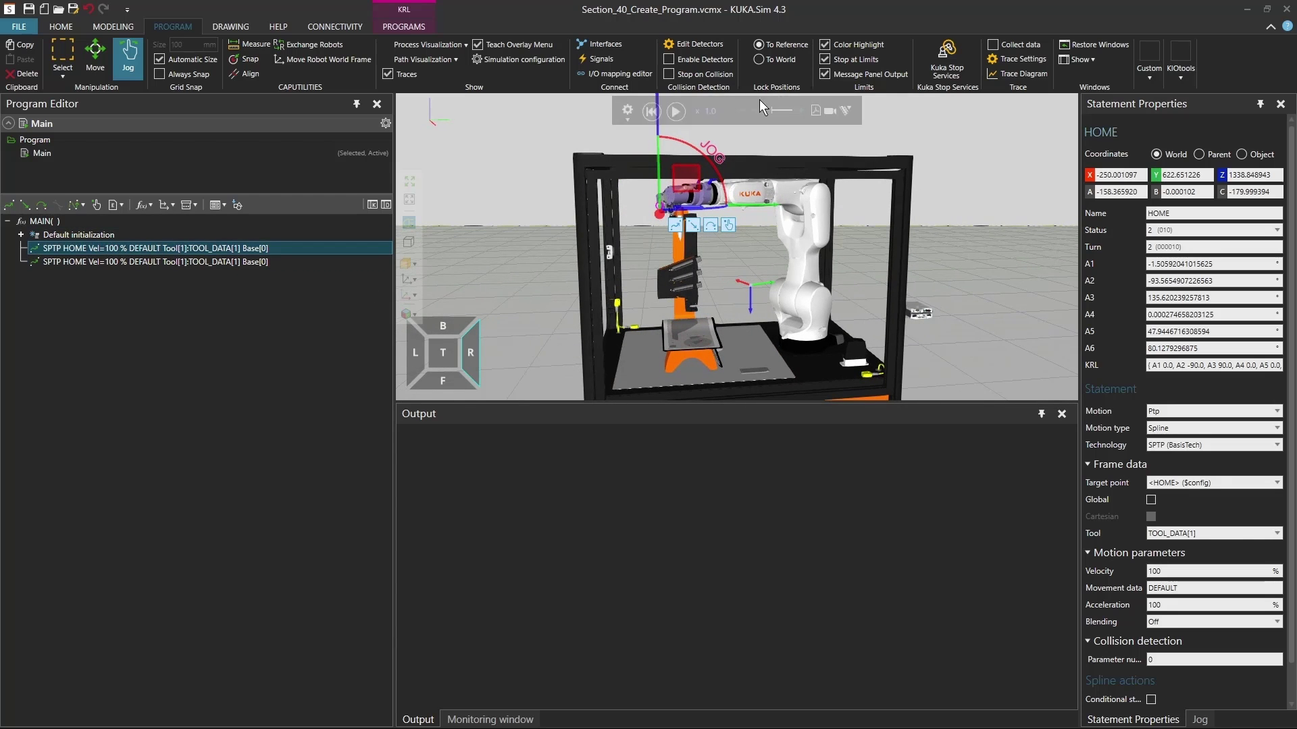
click(676, 112)
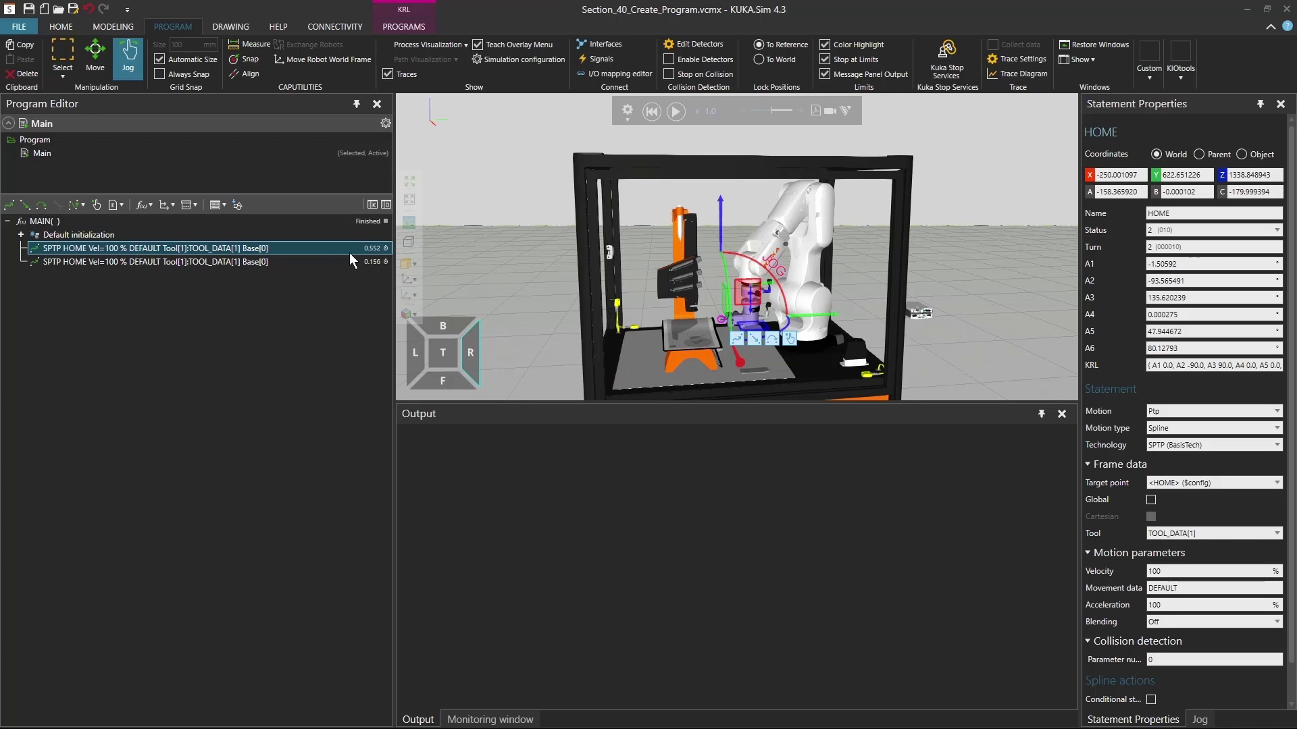
mouse_move(714, 320)
right_down()
mouse_move(695, 322)
mouse_move(739, 327)
mouse_move(723, 323)
right_up()
scroll(723, 323, up, 2)
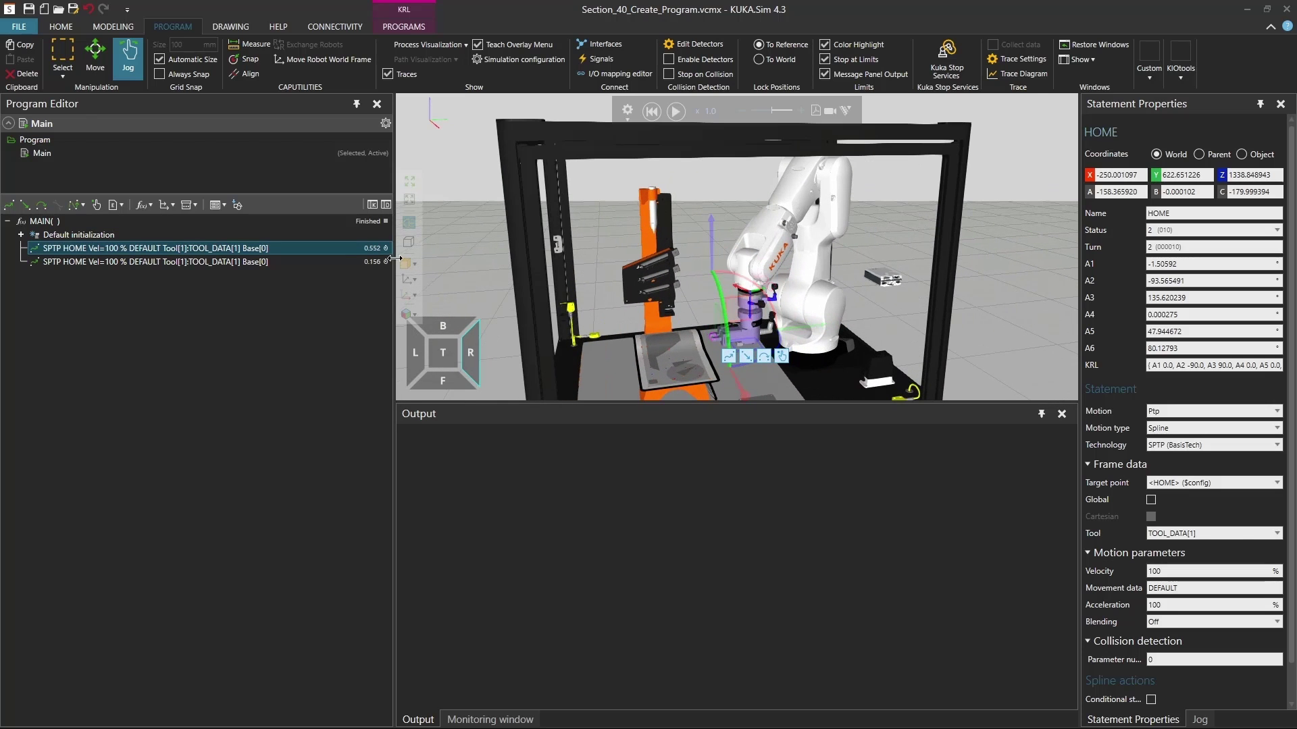
Reset the simulation, move the robot to the first HOME statement's position, and save that pose as the simulation's initial state
click(652, 112)
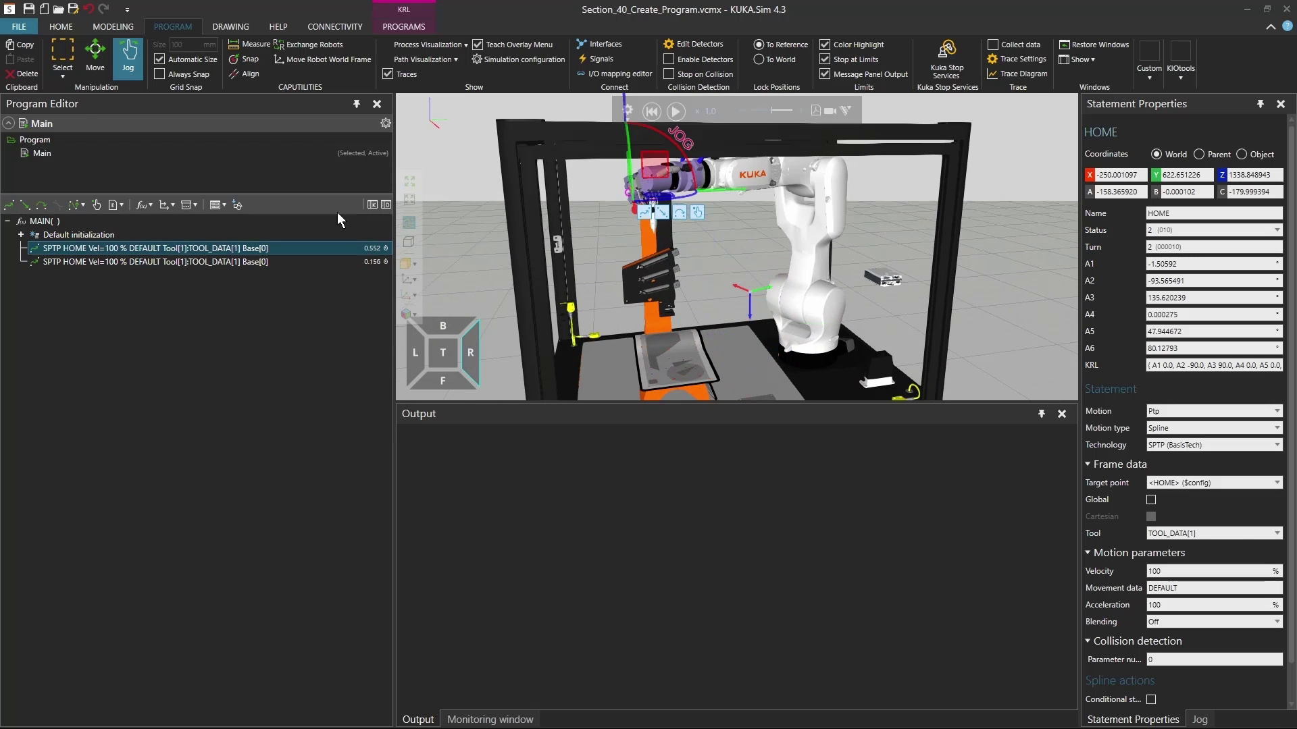
click(155, 248)
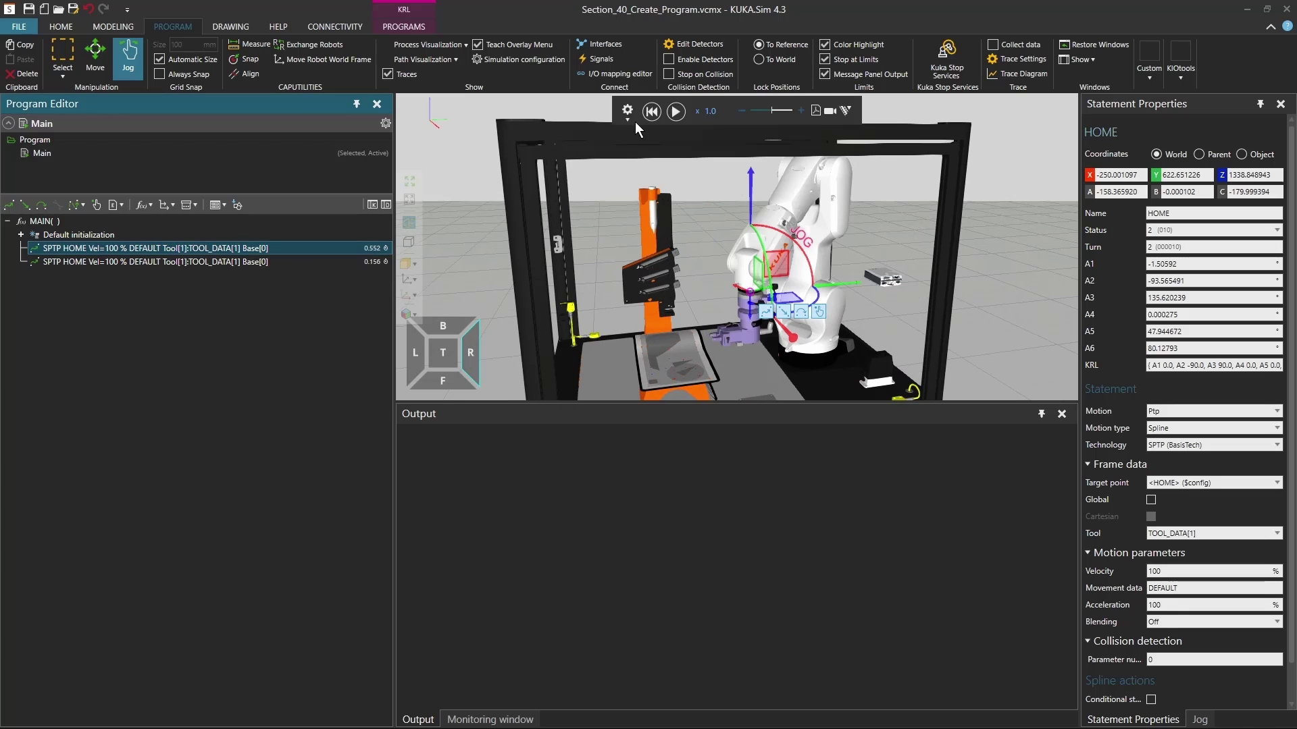
right_drag(733, 309, 432, 304)
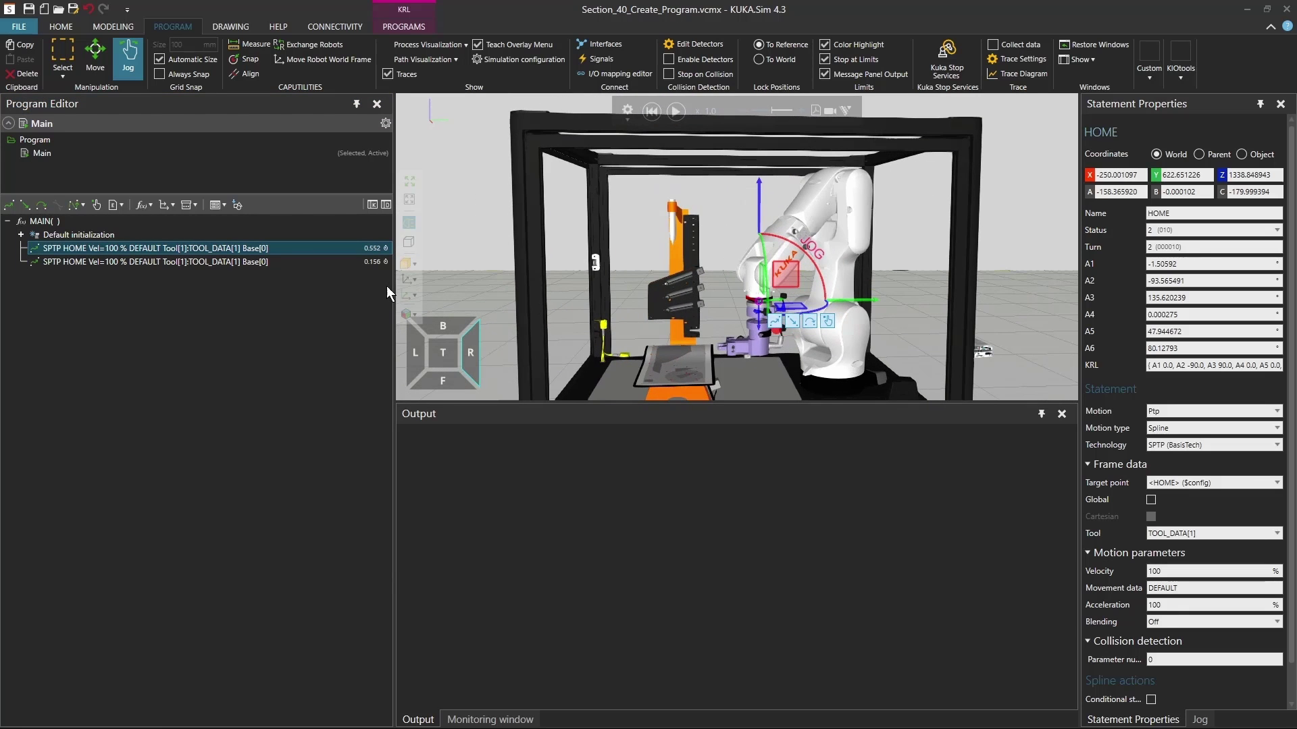
click(626, 116)
click(627, 118)
click(626, 118)
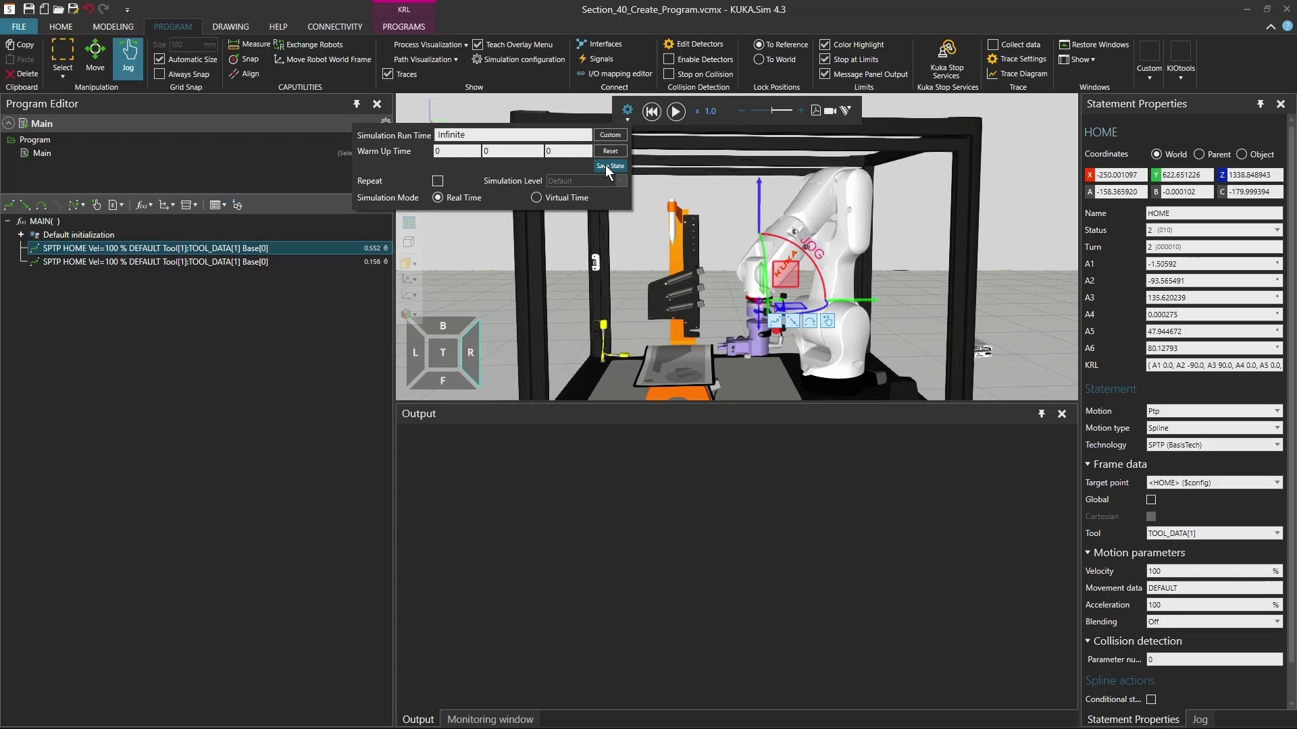
Reset and rerun the simulation to check that the robot starts from HOME, and reset it again
click(652, 112)
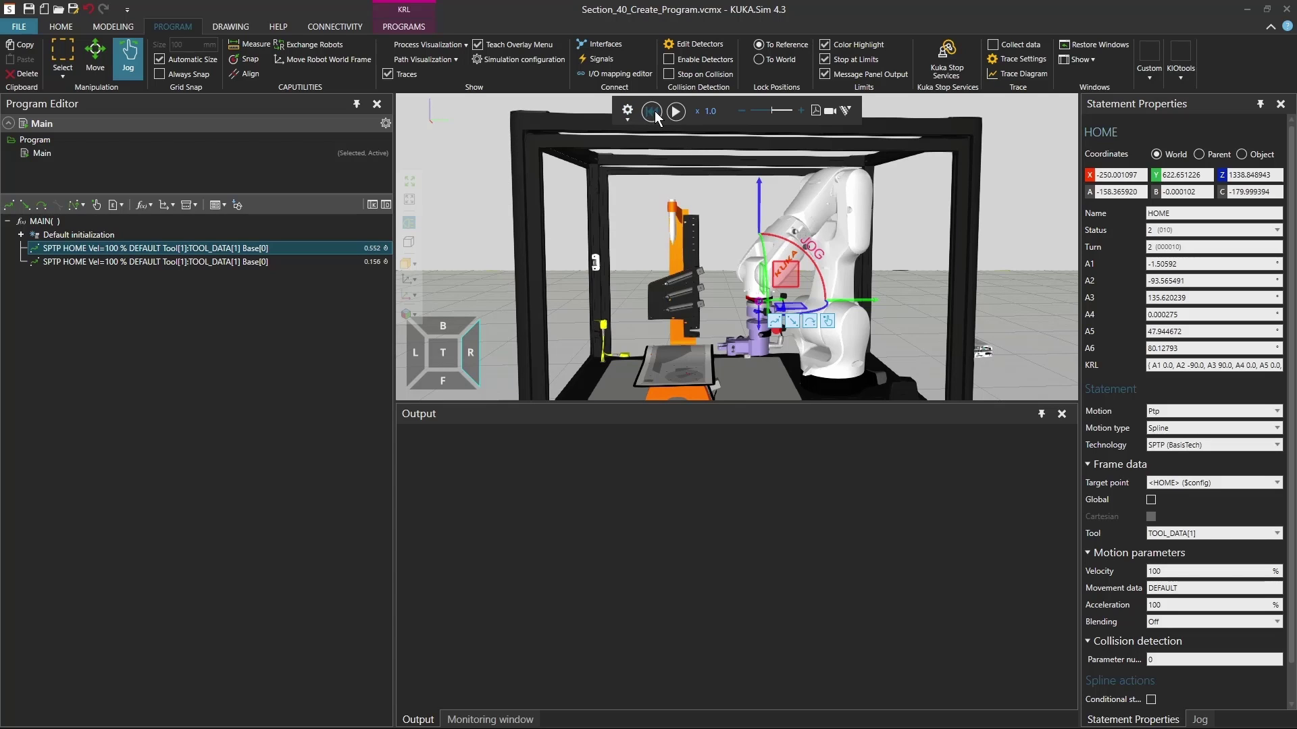
right_drag(745, 339, 731, 331)
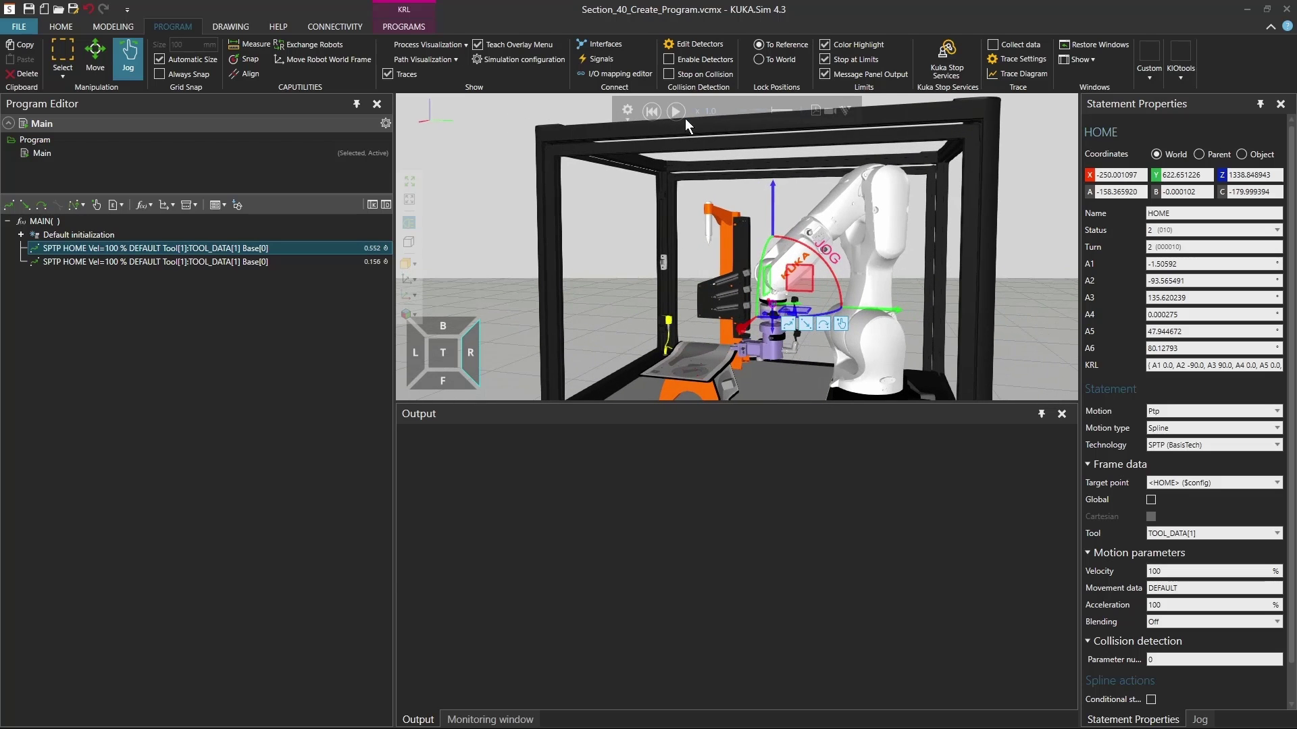
click(676, 113)
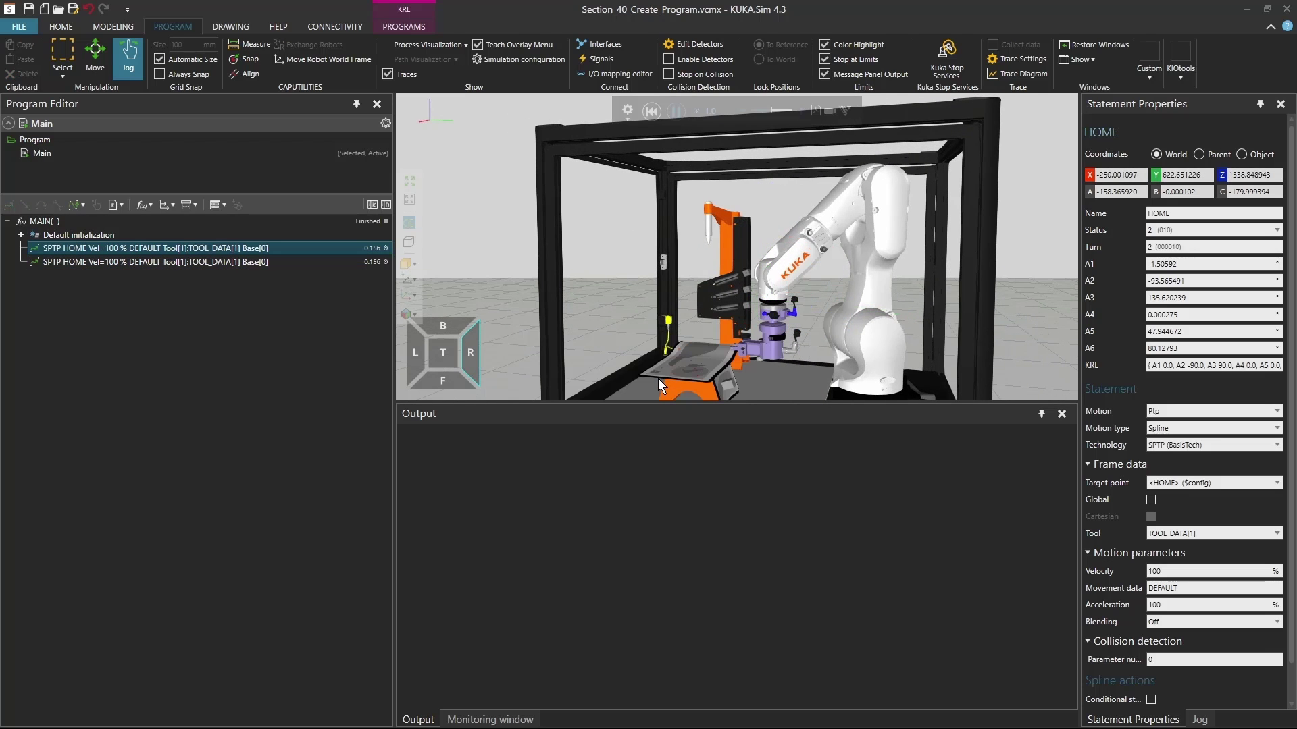
mouse_move(629, 344)
right_down()
mouse_move(646, 345)
mouse_move(628, 349)
right_up()
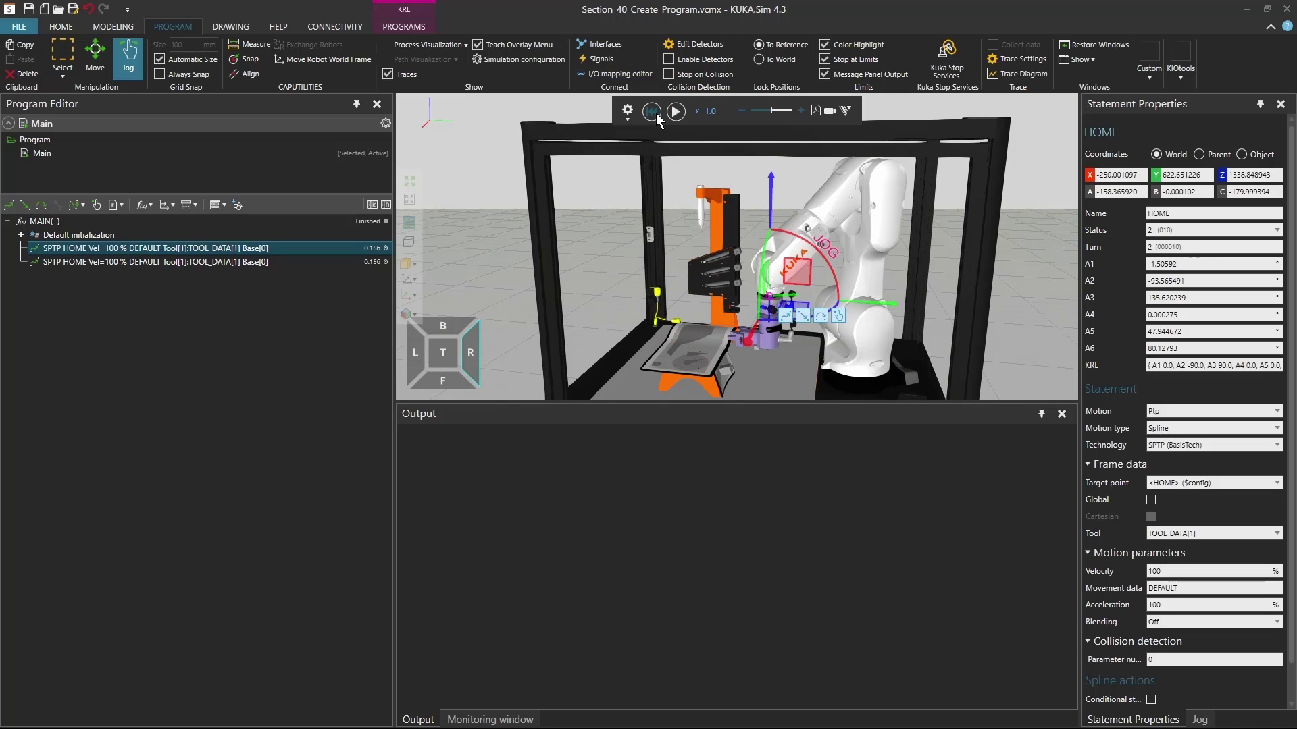
click(652, 111)
right_drag(579, 317, 647, 362)
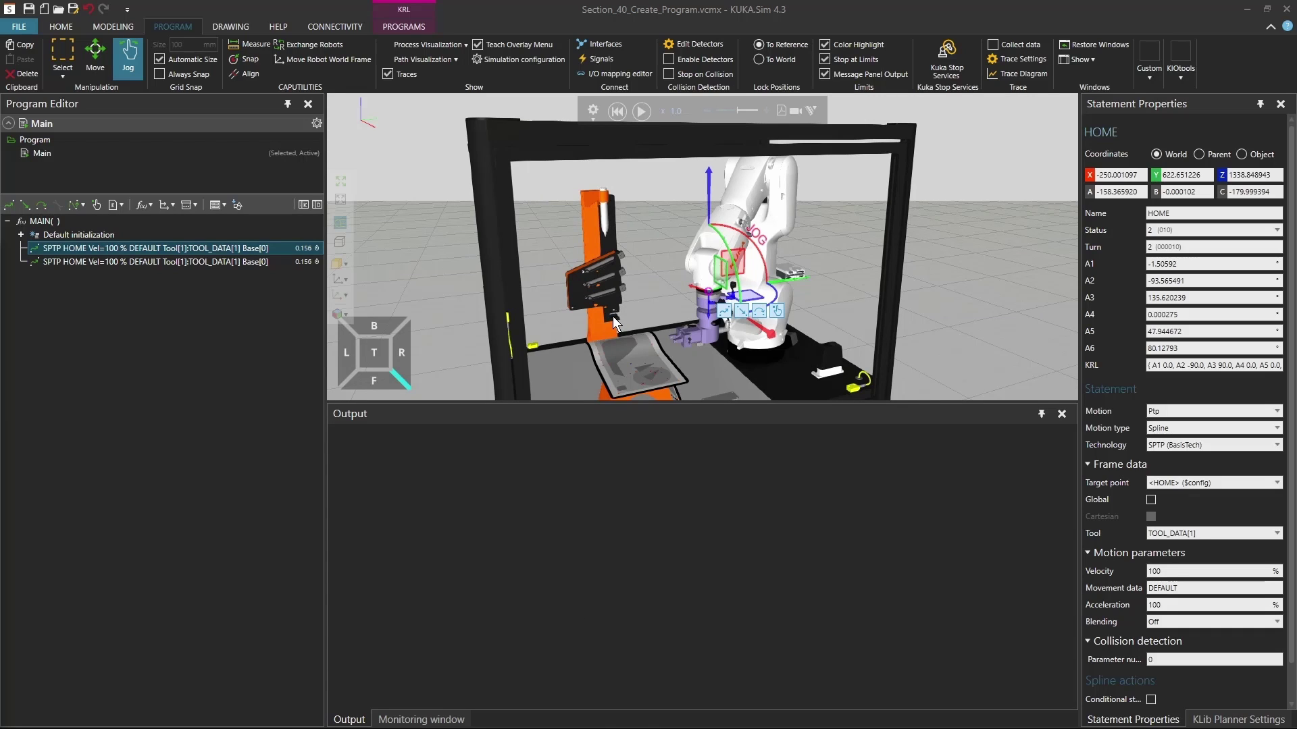
scroll(613, 315, up, 6)
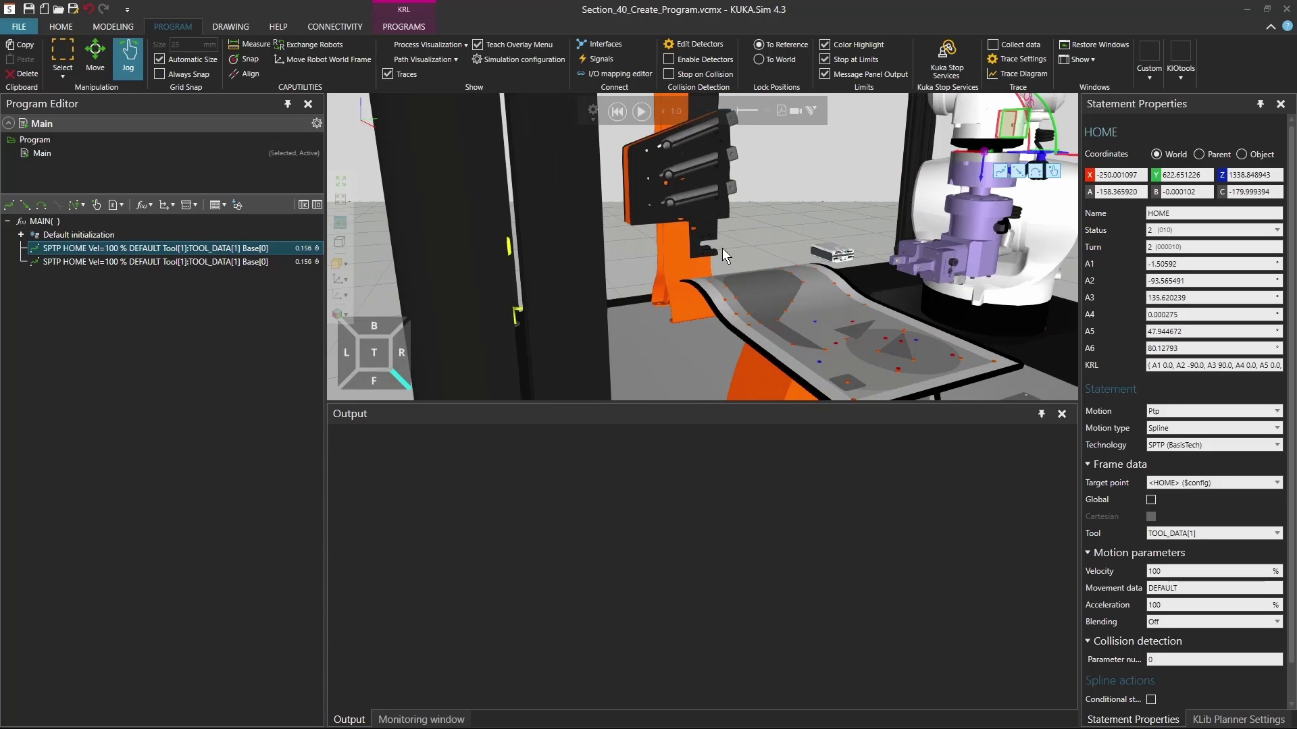